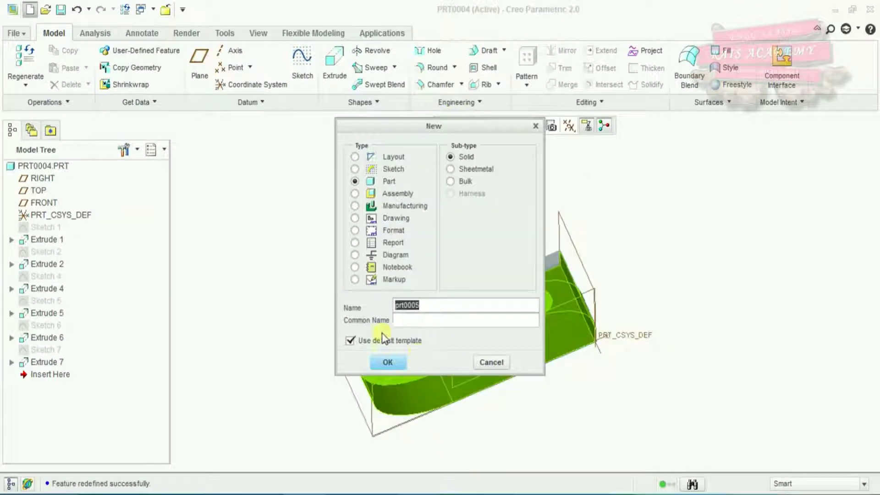
Create a solid part named BASIC_PART from the mmns_part_solid template instead of the default one and maximize its window
{"action": "left_click", "coordinate": [380, 341]}
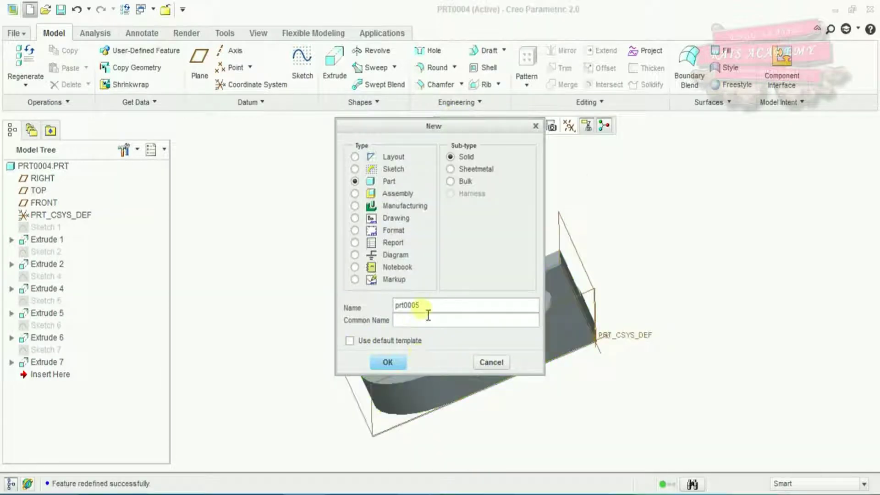
{"action": "key", "text": "BackSpace"}
{"action": "key", "text": "BackSpace"}
{"action": "key", "text": "BackSpace"}
{"action": "key", "text": "BackSpace"}
{"action": "key", "text": "BackSpace"}
{"action": "key", "text": "BackSpace"}
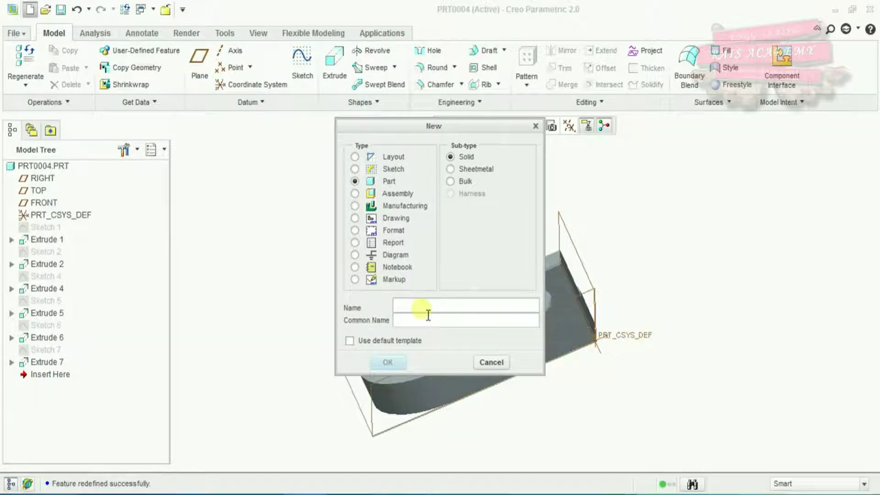
{"action": "type", "text": "BASIC_PART"}
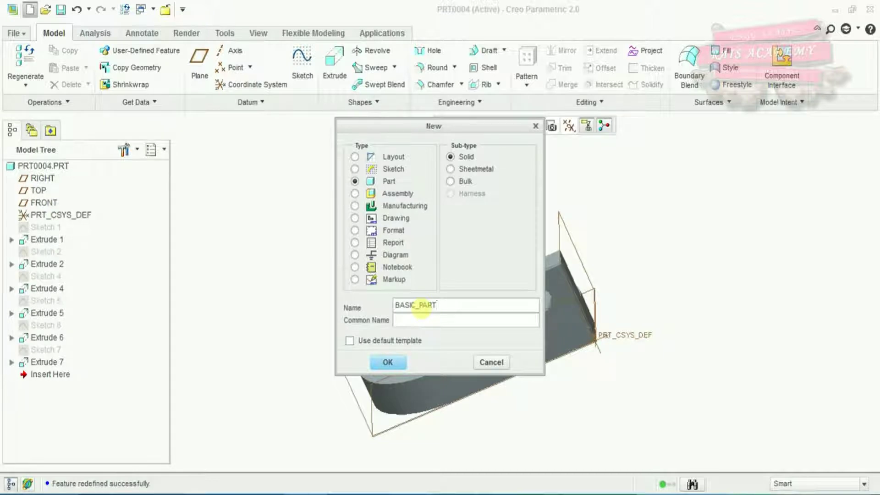
{"action": "left_click", "coordinate": [389, 361]}
{"action": "left_click", "coordinate": [359, 206]}
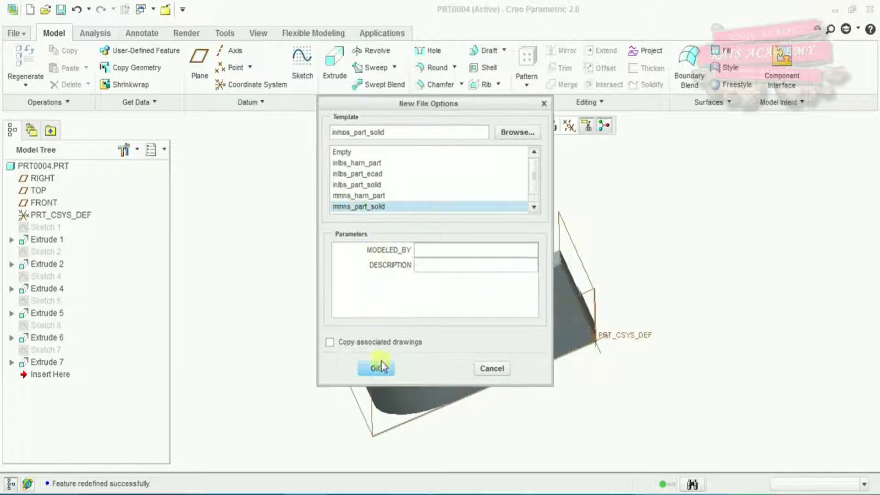
{"action": "left_click", "coordinate": [378, 367]}
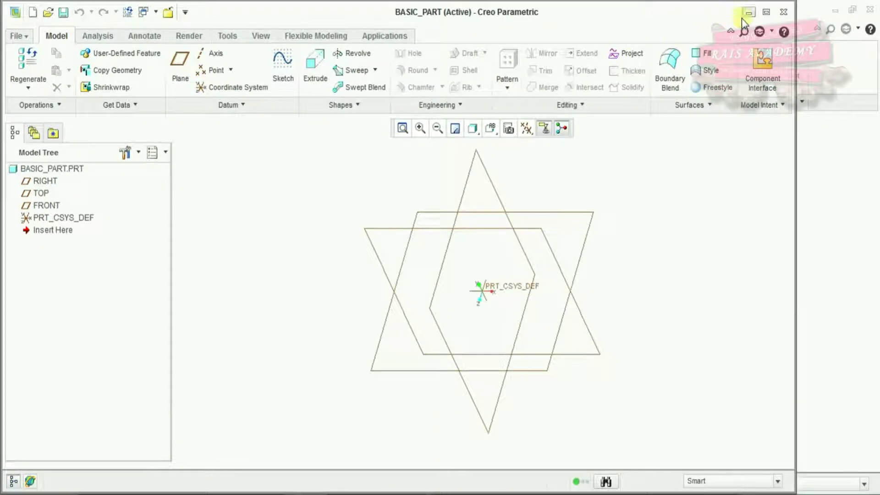
{"action": "left_click", "coordinate": [765, 12]}
Start a sketch on the FRONT plane and orient the view parallel to the sketch
{"action": "left_click", "coordinate": [34, 202]}
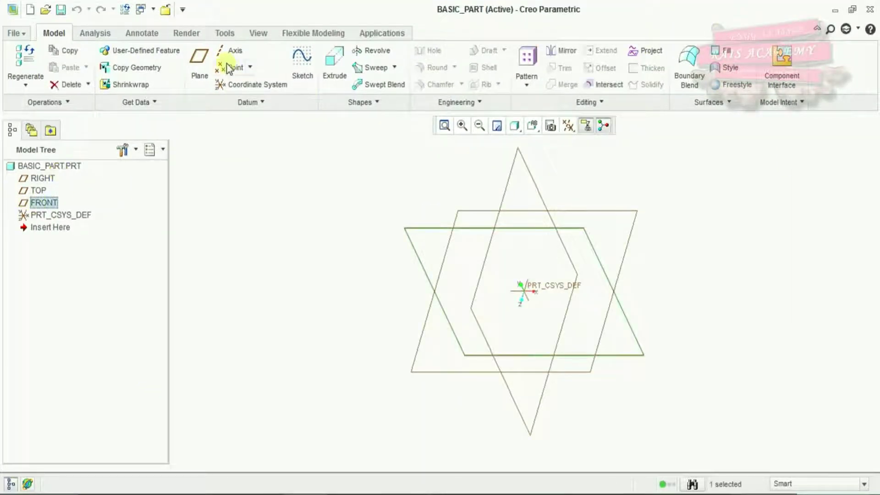
{"action": "left_click", "coordinate": [302, 84]}
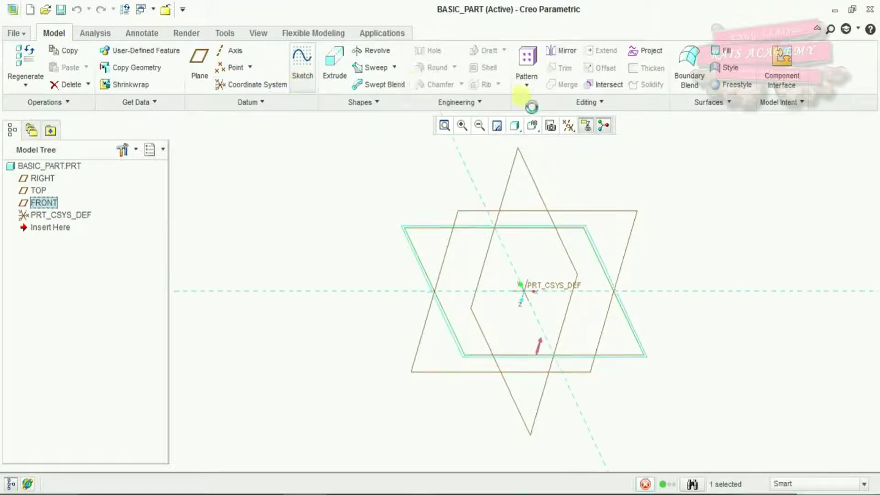
{"action": "left_click", "coordinate": [568, 126]}
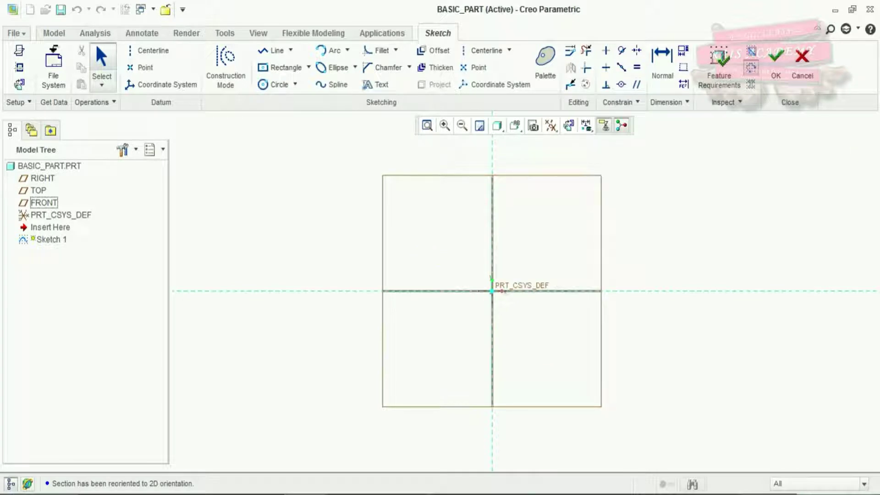
Sketch two circles up and to the left of the origin, about 100 mm and 120 mm in diameter, the smaller one farther out
{"action": "left_click", "coordinate": [264, 85]}
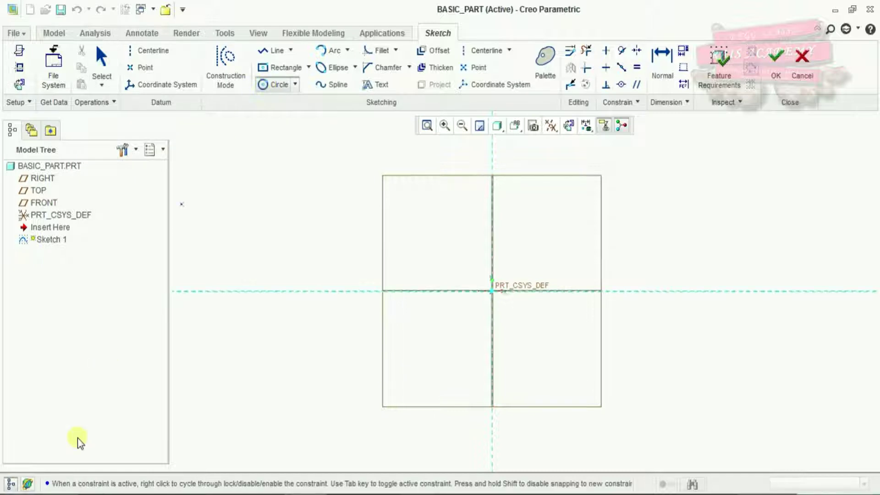
{"action": "scroll", "coordinate": [406, 205], "scroll_direction": "up", "scroll_amount": 3}
{"action": "left_click", "coordinate": [326, 223]}
{"action": "left_click", "coordinate": [358, 255]}
{"action": "left_click", "coordinate": [431, 296]}
{"action": "left_click", "coordinate": [471, 324]}
{"action": "middle_click", "coordinate": [471, 325]}
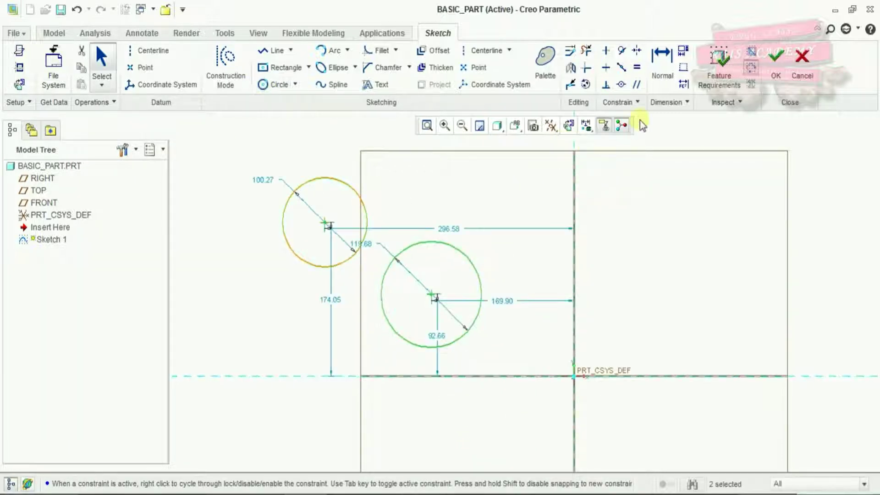
Dimension the radius of the circle nearer the origin as 20 mm
{"action": "left_click", "coordinate": [662, 55]}
{"action": "left_click", "coordinate": [476, 266]}
{"action": "middle_click", "coordinate": [488, 253]}
{"action": "type", "text": "20"}
{"action": "key", "text": "Return"}
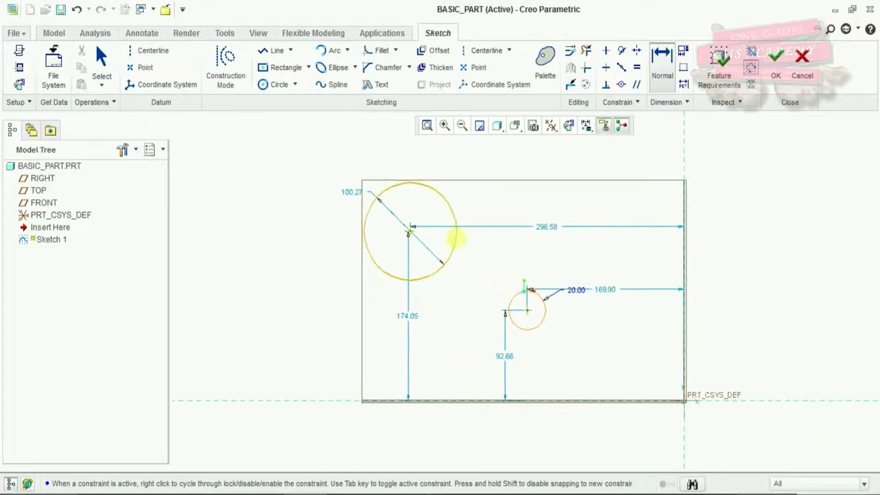
Dimension the radius of the circle farther from the origin as 20 mm and finish dimensioning
{"action": "left_click", "coordinate": [457, 225]}
{"action": "middle_click", "coordinate": [473, 209]}
{"action": "type", "text": "20"}
{"action": "key", "text": "Return"}
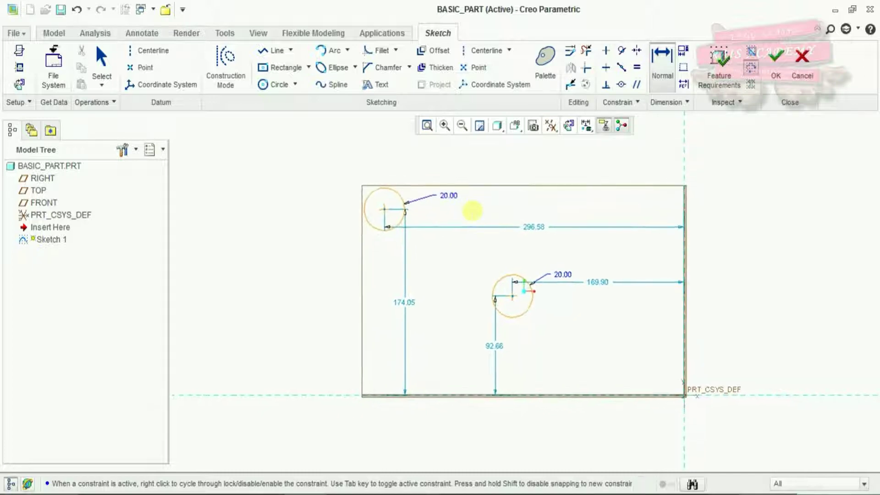
{"action": "scroll", "coordinate": [480, 249], "scroll_direction": "down", "scroll_amount": 2}
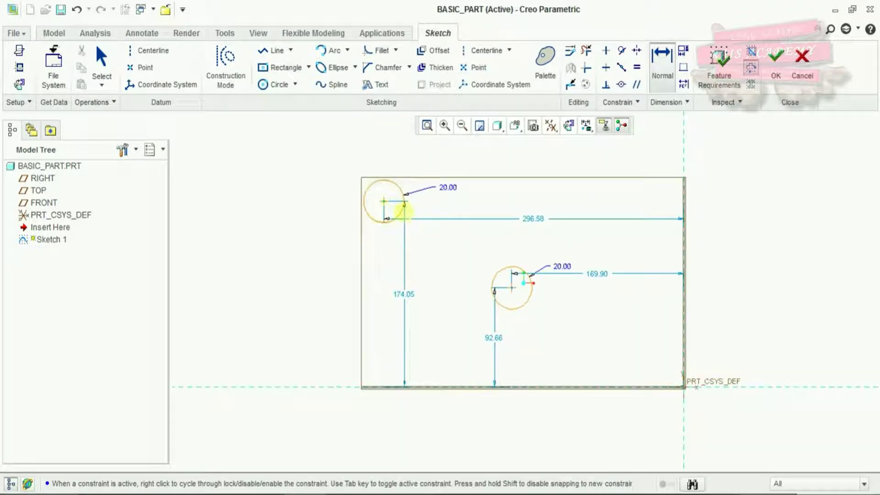
{"action": "middle_click", "coordinate": [466, 229]}
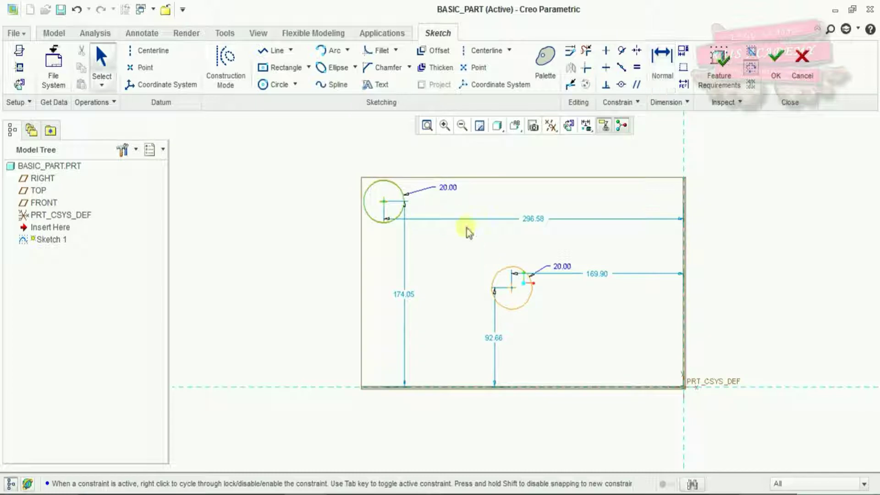
{"action": "scroll", "coordinate": [398, 177], "scroll_direction": "down", "scroll_amount": 1}
{"action": "scroll", "coordinate": [403, 203], "scroll_direction": "up", "scroll_amount": 3}
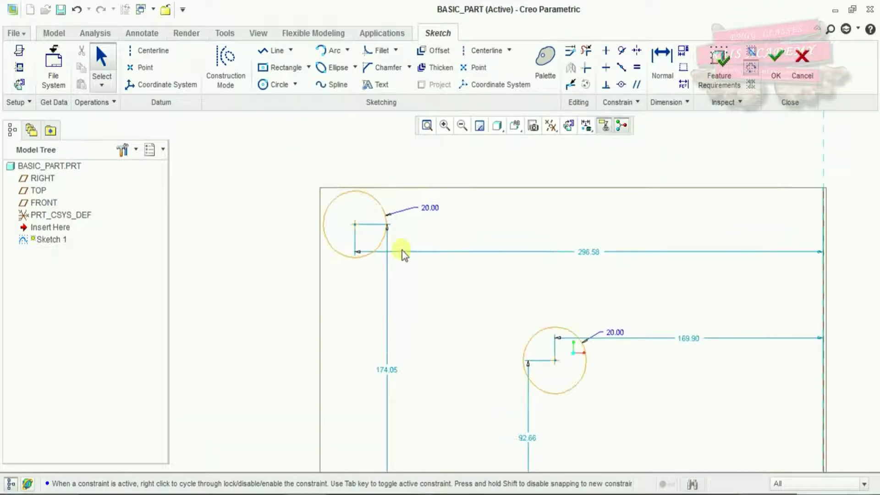
{"action": "scroll", "coordinate": [402, 271], "scroll_direction": "up", "scroll_amount": 1}
{"action": "left_click", "coordinate": [277, 51]}
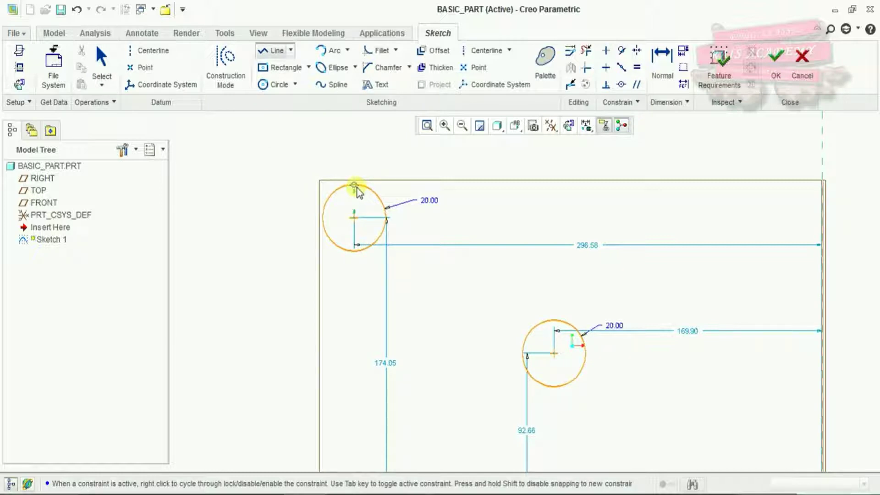
{"action": "scroll", "coordinate": [436, 291], "scroll_direction": "down", "scroll_amount": 2}
{"action": "scroll", "coordinate": [440, 229], "scroll_direction": "up", "scroll_amount": 1}
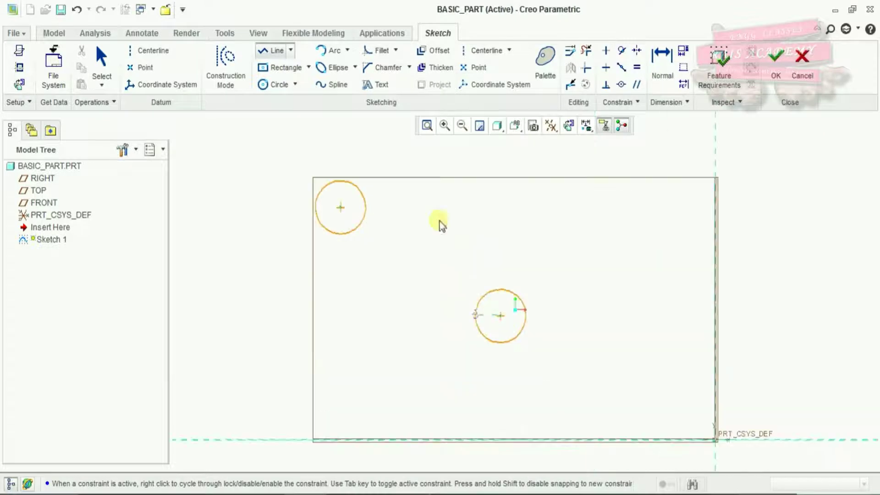
{"action": "scroll", "coordinate": [376, 220], "scroll_direction": "down", "scroll_amount": 1}
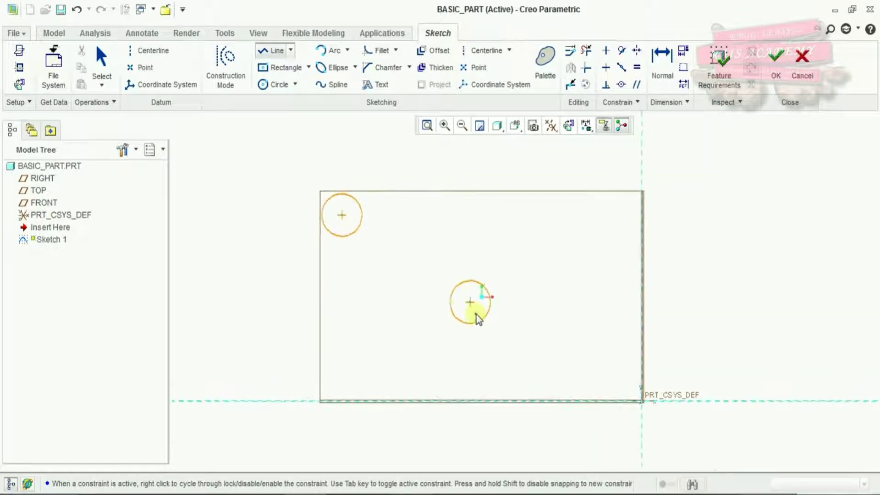
{"action": "middle_click", "coordinate": [355, 214]}
Delete the outer circle above the 20 mm radius one and draw an equal-radius circle below and to the left of the remaining circle
{"action": "left_click", "coordinate": [360, 222]}
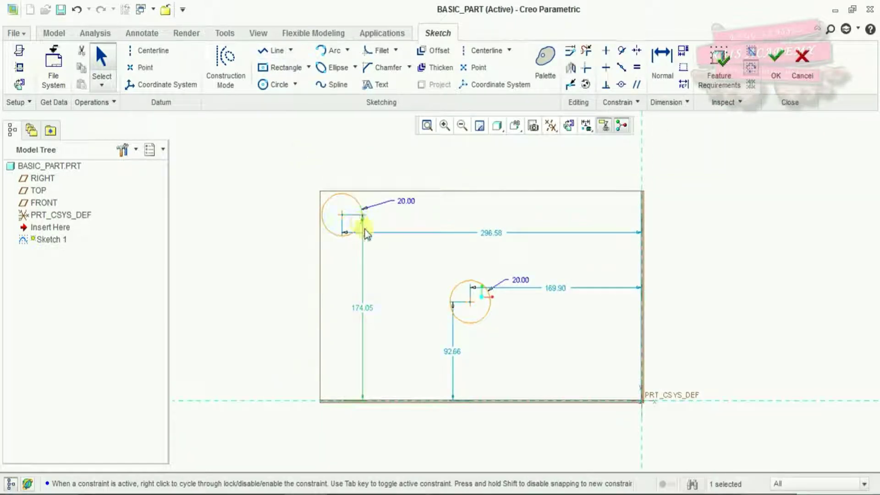
{"action": "key", "text": "Delete"}
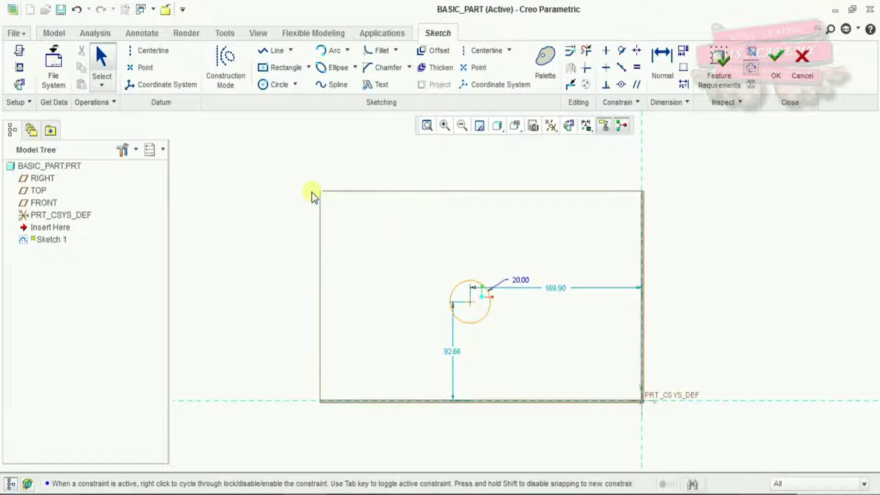
{"action": "left_click", "coordinate": [276, 85]}
{"action": "scroll", "coordinate": [435, 342], "scroll_direction": "down", "scroll_amount": 1}
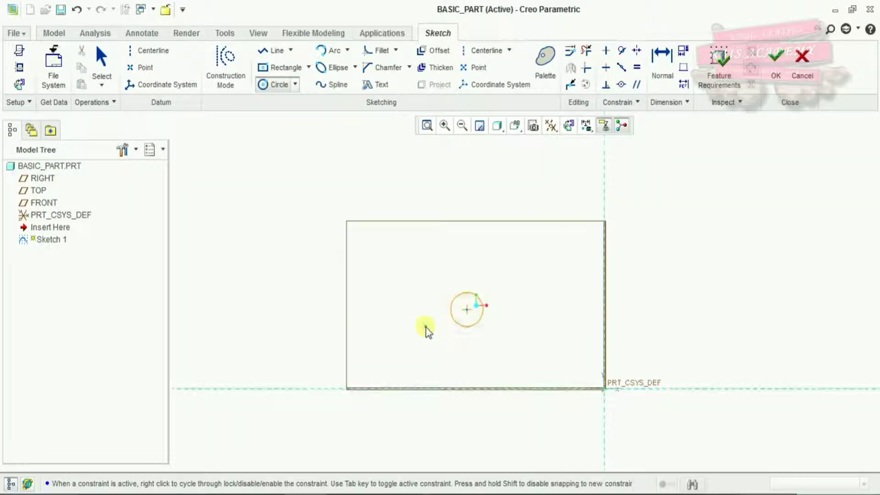
{"action": "scroll", "coordinate": [418, 334], "scroll_direction": "up", "scroll_amount": 2}
{"action": "left_click", "coordinate": [355, 367]}
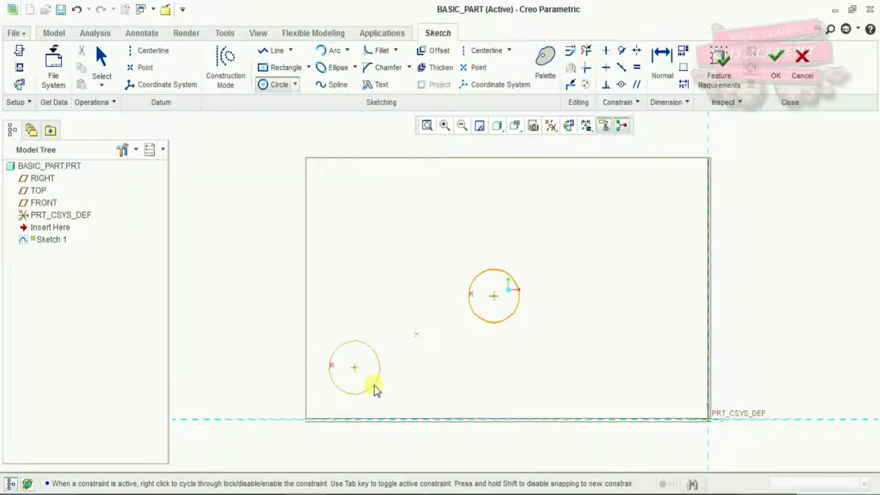
{"action": "left_click", "coordinate": [375, 388]}
{"action": "middle_click", "coordinate": [474, 334]}
Draw a horizontal line rightward from the lower circle's bottom point and a vertical line down across it from the upper circle's rightmost point
{"action": "left_click", "coordinate": [274, 51]}
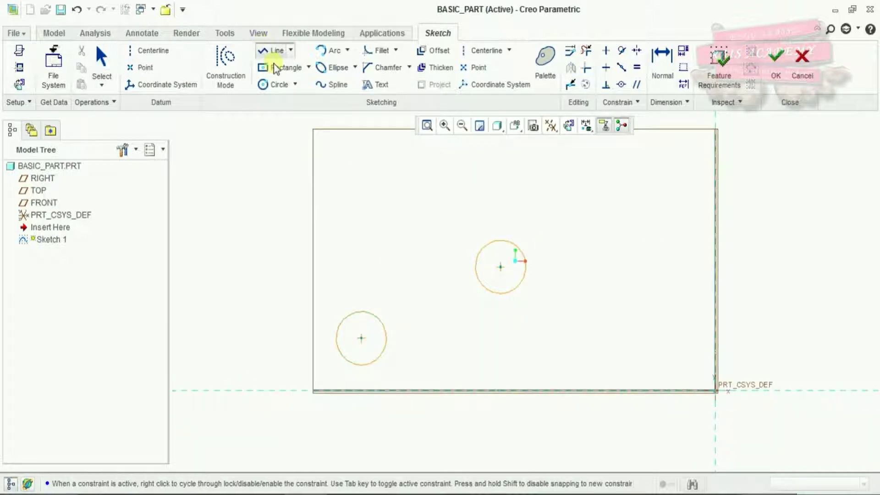
{"action": "left_click", "coordinate": [361, 366]}
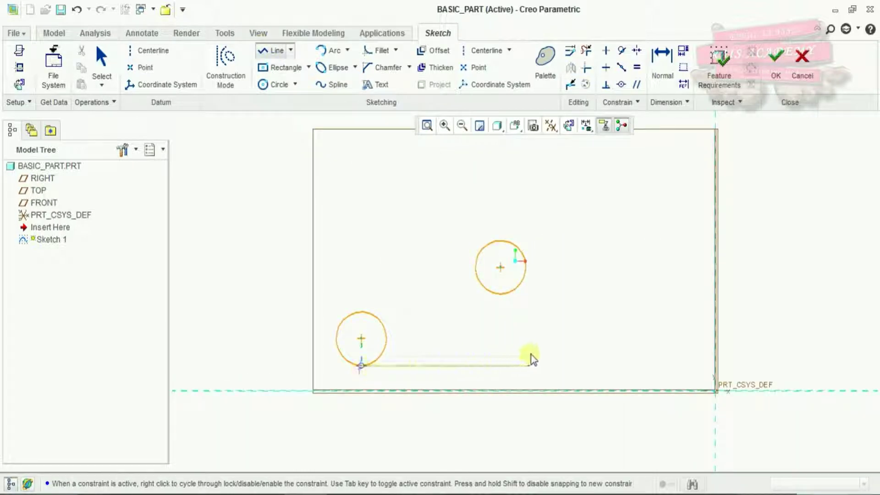
{"action": "left_click", "coordinate": [608, 366]}
{"action": "middle_click", "coordinate": [547, 305]}
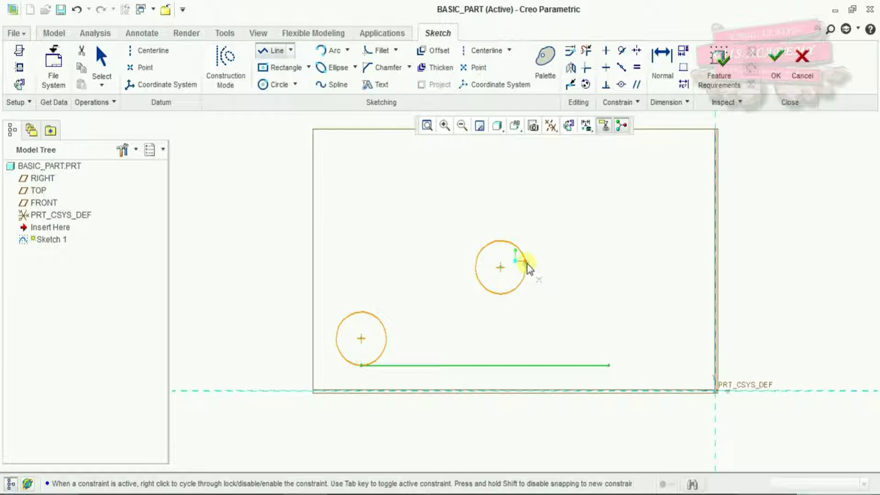
{"action": "left_click", "coordinate": [527, 270]}
{"action": "left_click", "coordinate": [527, 378]}
{"action": "middle_click", "coordinate": [527, 378]}
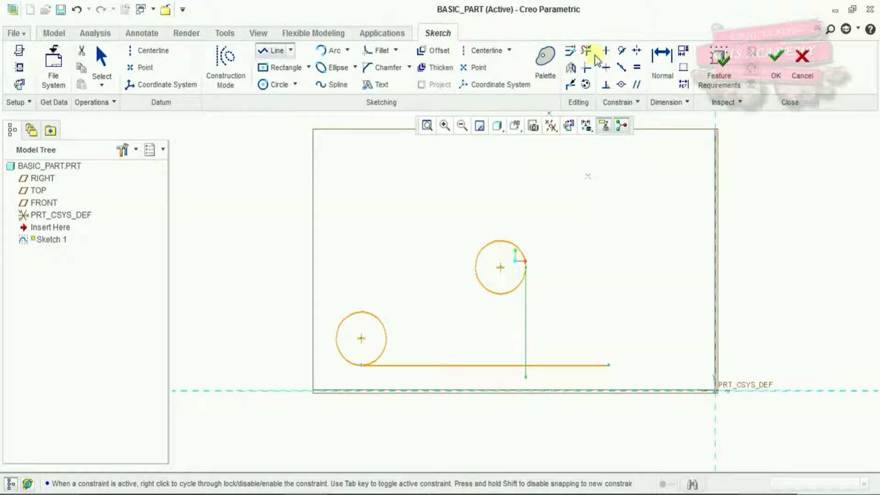
Draw a vertical line up from the lower circle's leftmost point and a horizontal line leftward across it from the upper circle's top point
{"action": "left_click", "coordinate": [337, 339]}
{"action": "left_click", "coordinate": [336, 156]}
{"action": "middle_click", "coordinate": [336, 156]}
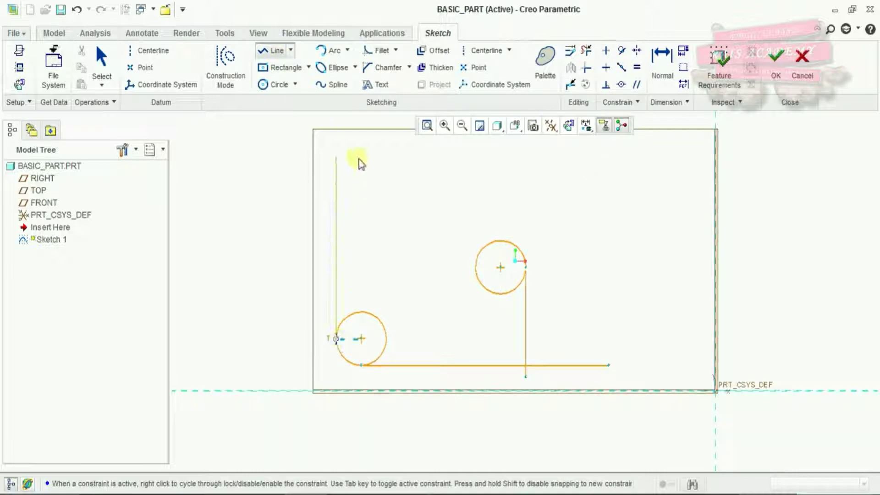
{"action": "left_click", "coordinate": [500, 240]}
{"action": "left_click", "coordinate": [266, 239]}
{"action": "middle_click", "coordinate": [265, 240]}
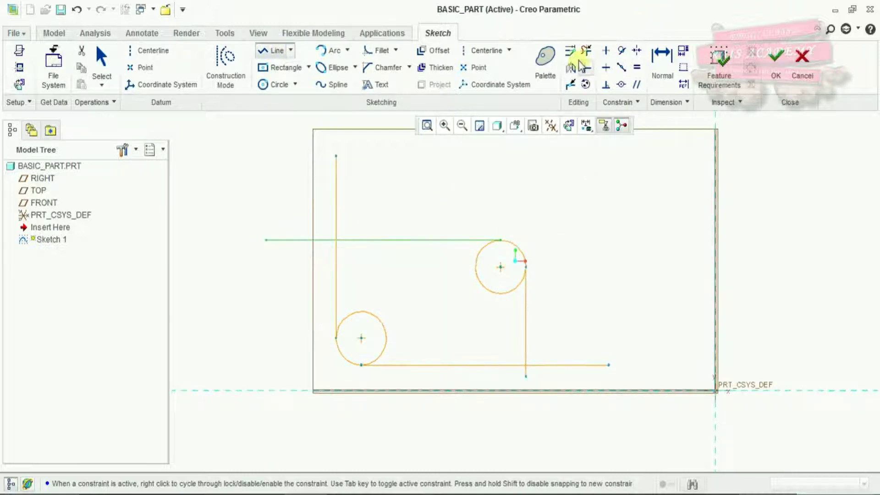
Trim the overhanging line ends and the circles' inner arcs, leaving a closed rectangle with two opposite rounded corners
{"action": "left_click", "coordinate": [586, 51]}
{"action": "mouse_move", "coordinate": [430, 184]}
{"action": "left_mouse_down"}
{"action": "mouse_move", "coordinate": [392, 181]}
{"action": "mouse_move", "coordinate": [316, 242]}
{"action": "left_mouse_up"}
{"action": "left_click_drag", "start_coordinate": [596, 343], "coordinate": [523, 379]}
{"action": "middle_click", "coordinate": [521, 379]}
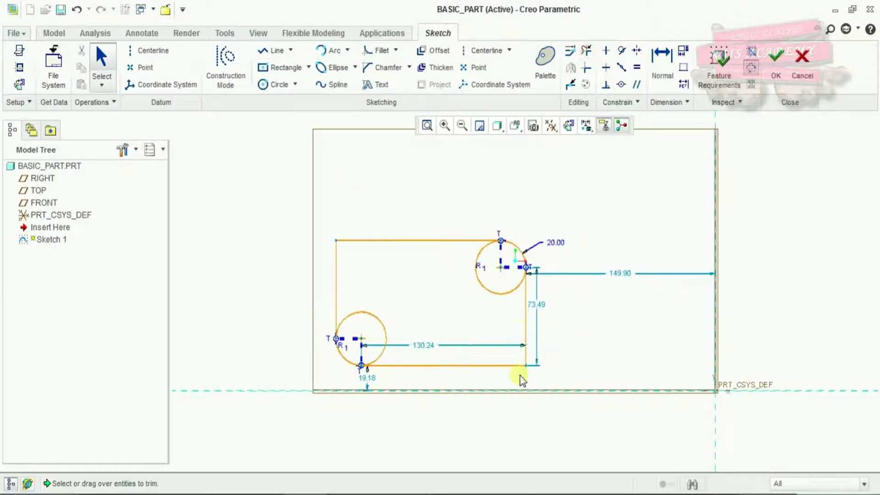
{"action": "left_click", "coordinate": [586, 50]}
{"action": "mouse_move", "coordinate": [386, 280]}
{"action": "left_mouse_down"}
{"action": "mouse_move", "coordinate": [410, 325]}
{"action": "mouse_move", "coordinate": [507, 262]}
{"action": "left_mouse_up"}
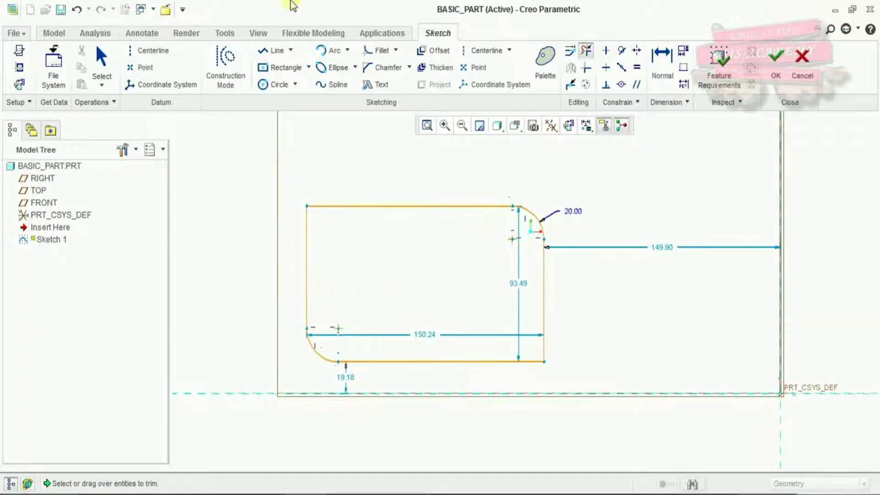
Dimension the profile's left vertical edge between the top corner and the arc, and set its length to 8 mm
{"action": "scroll", "coordinate": [376, 228], "scroll_direction": "down", "scroll_amount": 2}
{"action": "scroll", "coordinate": [377, 251], "scroll_direction": "up", "scroll_amount": 3}
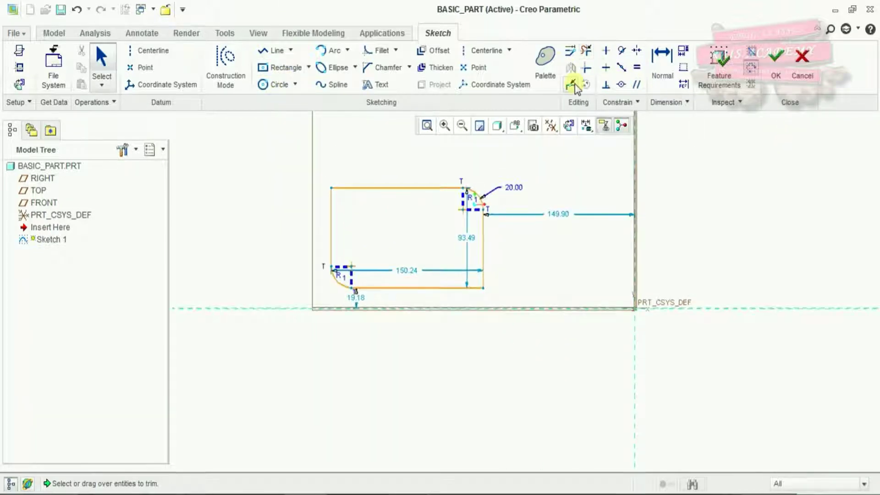
{"action": "left_click", "coordinate": [662, 64]}
{"action": "left_click", "coordinate": [404, 186]}
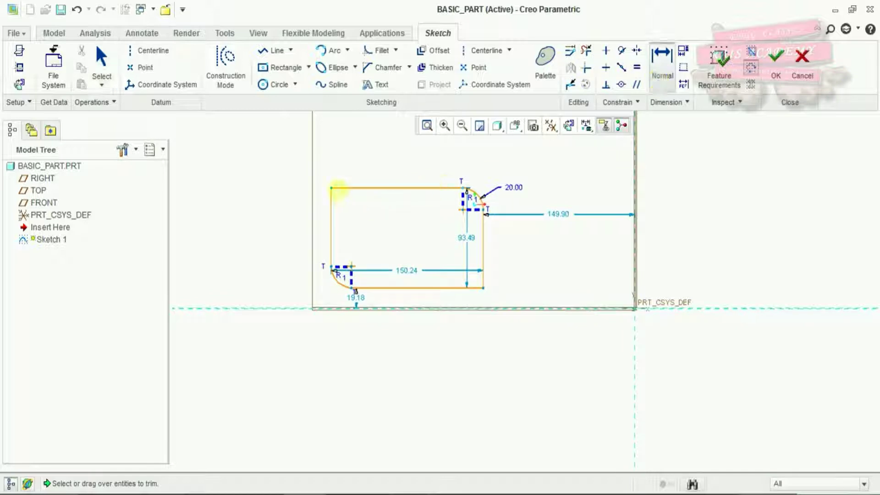
{"action": "left_click", "coordinate": [335, 187]}
{"action": "scroll", "coordinate": [338, 263], "scroll_direction": "up", "scroll_amount": 3}
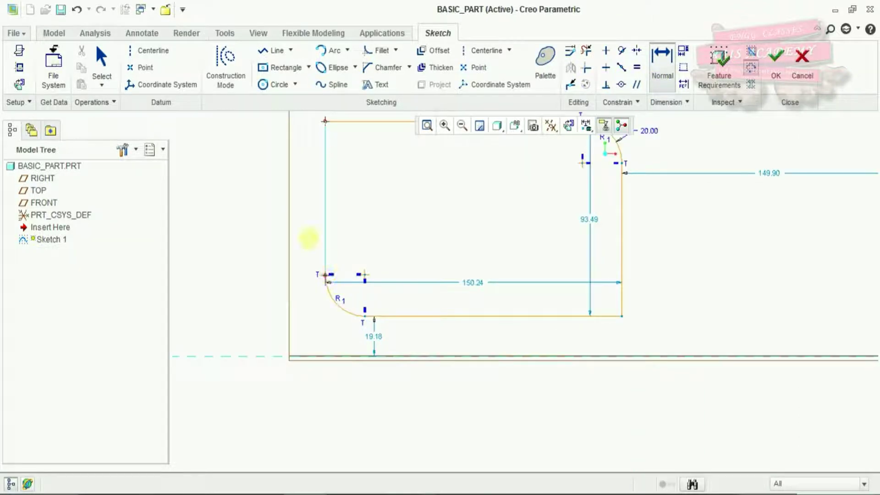
{"action": "middle_click", "coordinate": [291, 208]}
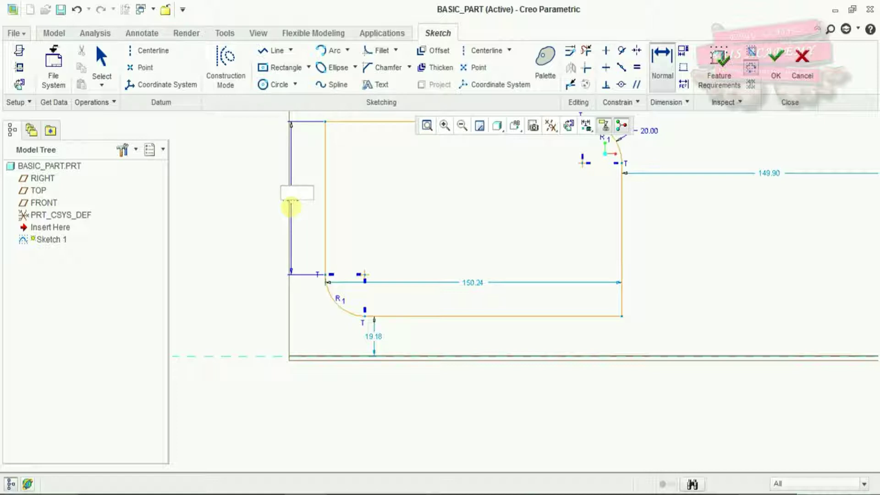
{"action": "key", "text": "Return"}
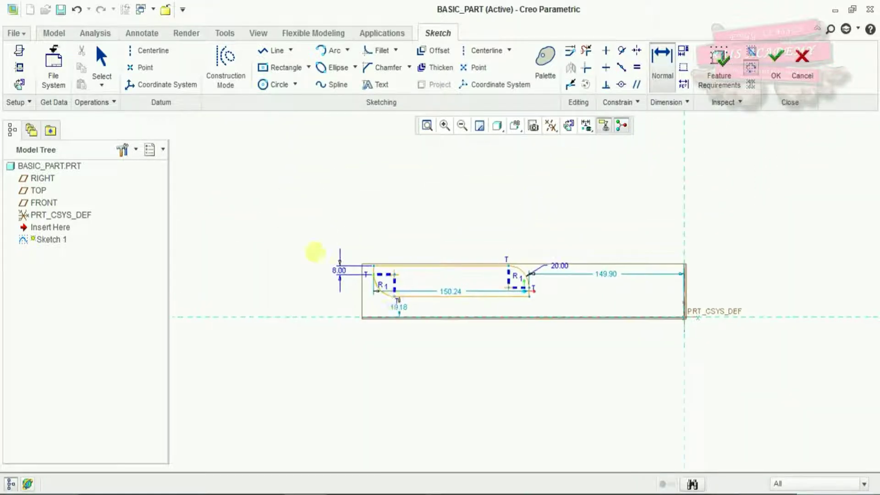
Dimension the profile's overall horizontal width and set it to 56 mm
{"action": "scroll", "coordinate": [461, 275], "scroll_direction": "up", "scroll_amount": 5}
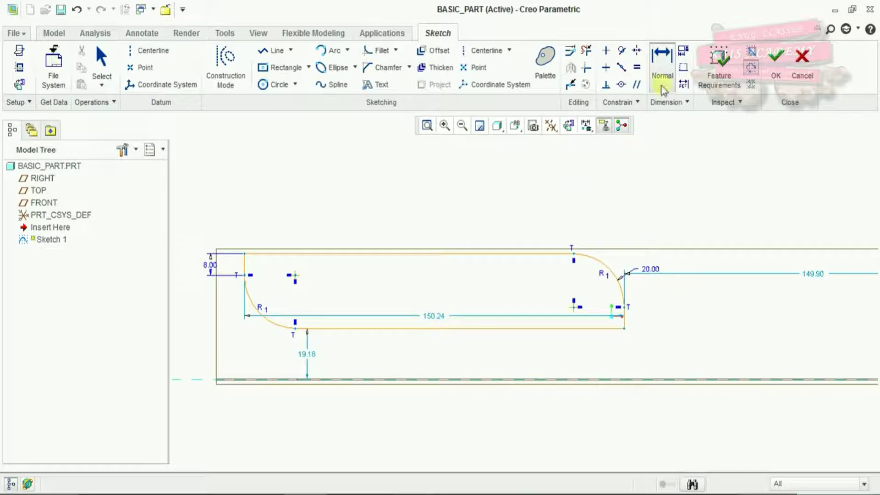
{"action": "left_click", "coordinate": [621, 327]}
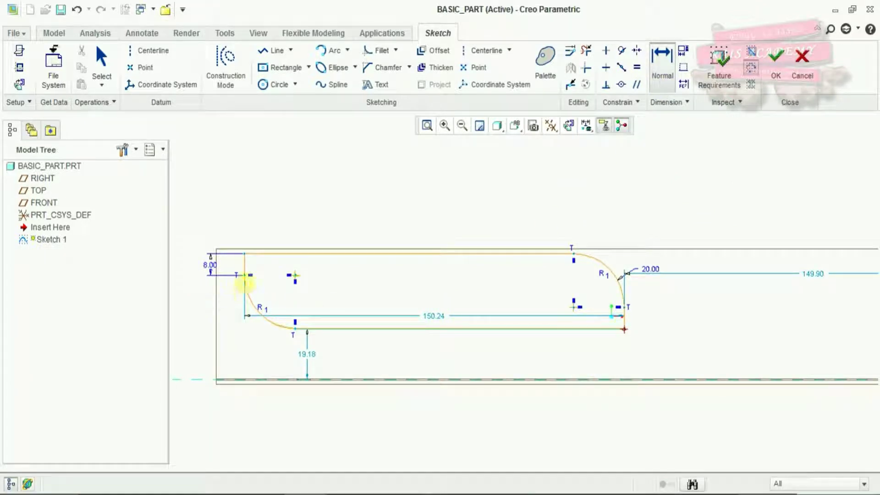
{"action": "middle_click", "coordinate": [387, 358]}
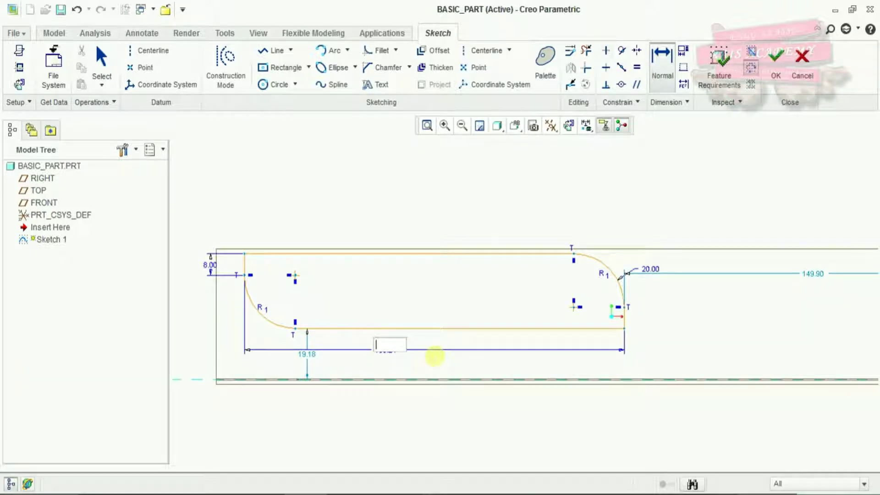
{"action": "type", "text": "56"}
{"action": "key", "text": "Return"}
Set the profile's horizontal and vertical offsets from the reference axes to 0, placing its square lower corner on the origin
{"action": "scroll", "coordinate": [422, 285], "scroll_direction": "down", "scroll_amount": 2}
{"action": "scroll", "coordinate": [391, 267], "scroll_direction": "up", "scroll_amount": 4}
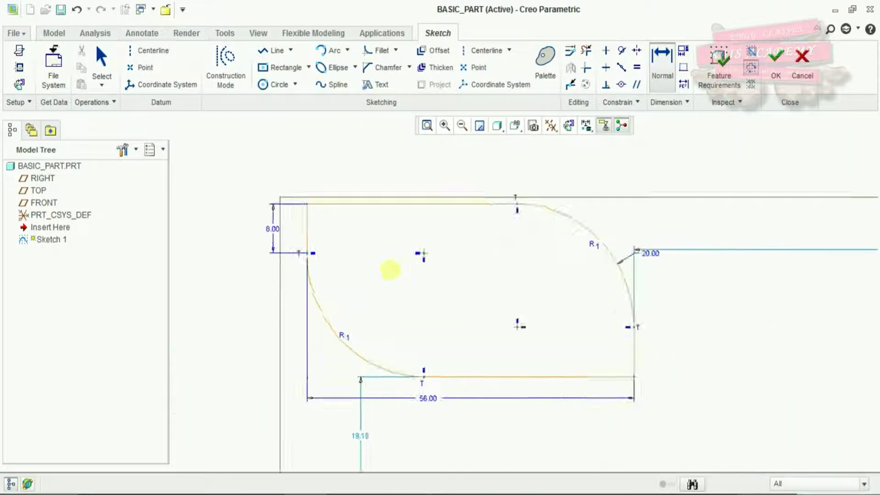
{"action": "scroll", "coordinate": [391, 267], "scroll_direction": "down", "scroll_amount": 3}
{"action": "double_click", "coordinate": [733, 260]}
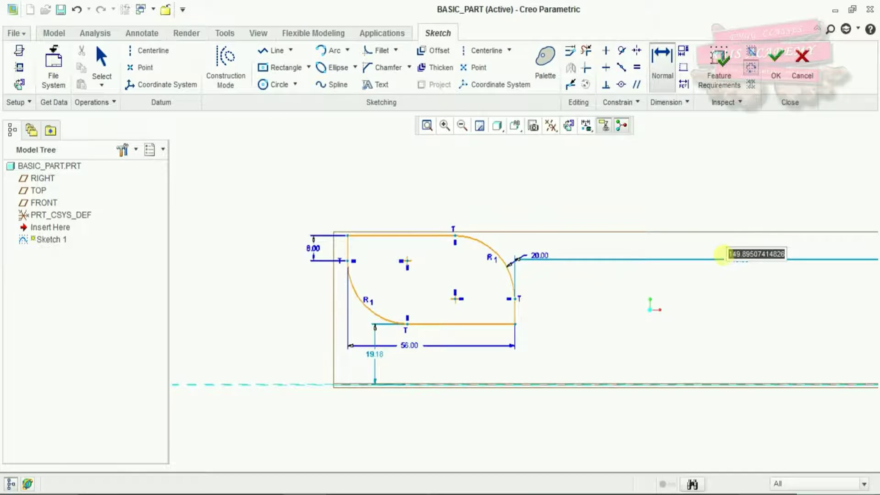
{"action": "type", "text": "0"}
{"action": "key", "text": "Return"}
{"action": "scroll", "coordinate": [424, 222], "scroll_direction": "up", "scroll_amount": 3}
{"action": "double_click", "coordinate": [424, 361]}
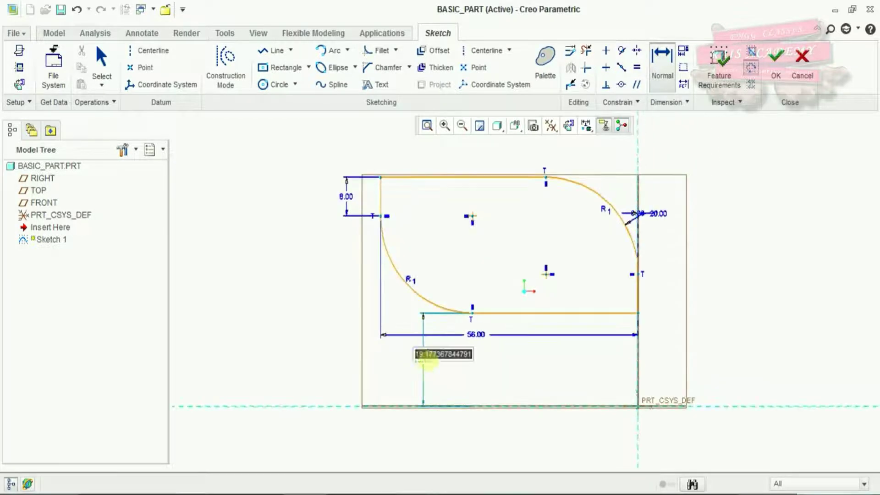
{"action": "type", "text": "0"}
{"action": "key", "text": "Return"}
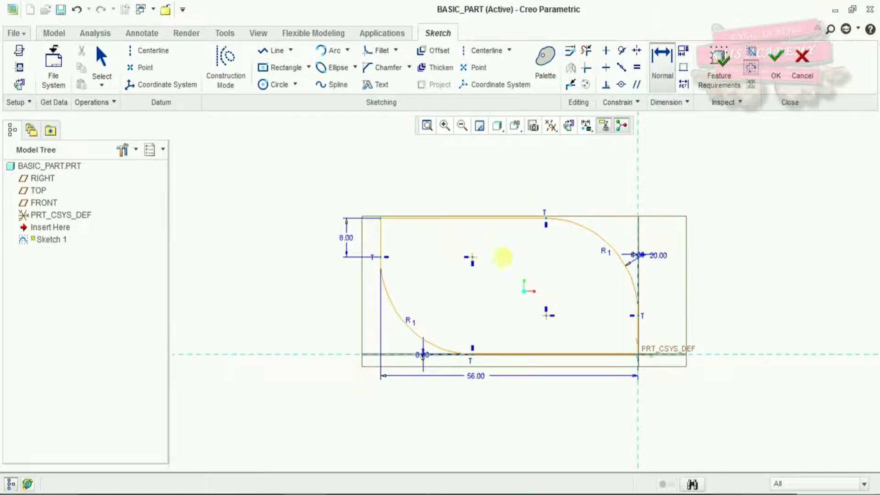
Finish the sketch and extrude the rounded profile as an 8 mm thick plate
{"action": "scroll", "coordinate": [552, 298], "scroll_direction": "down", "scroll_amount": 1}
{"action": "scroll", "coordinate": [552, 298], "scroll_direction": "up", "scroll_amount": 2}
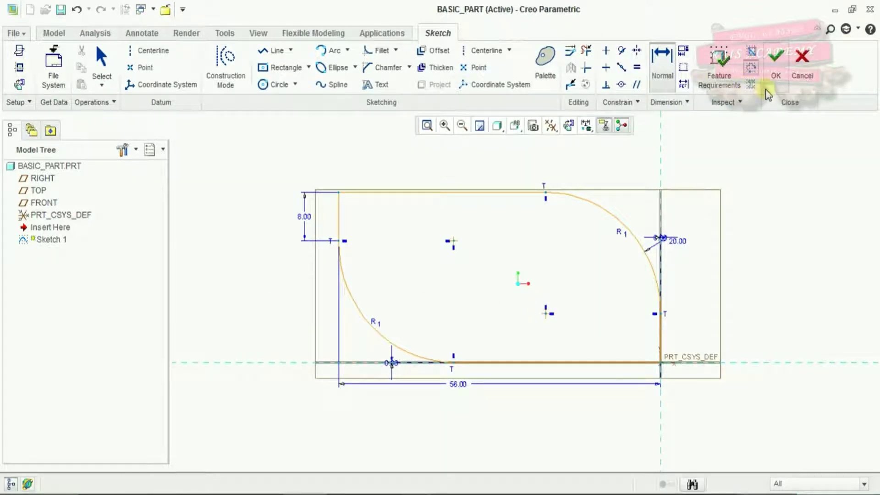
{"action": "left_click", "coordinate": [775, 62]}
{"action": "left_click", "coordinate": [335, 69]}
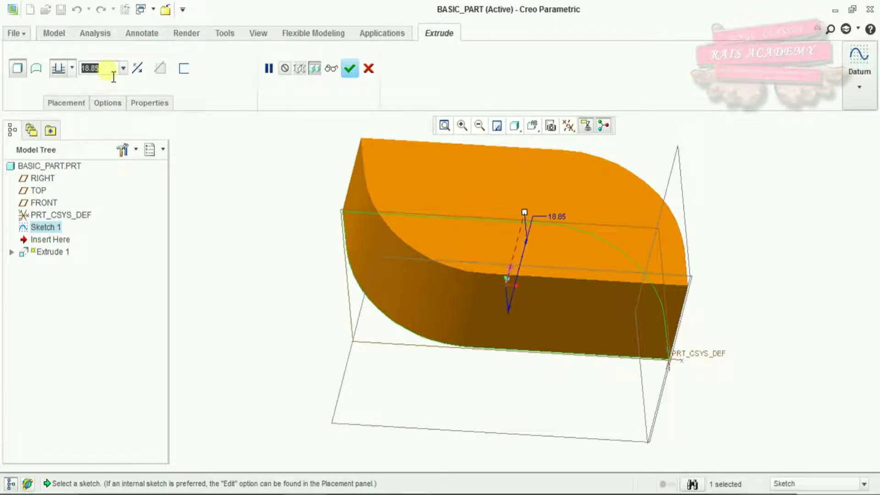
{"action": "key", "text": "BackSpace"}
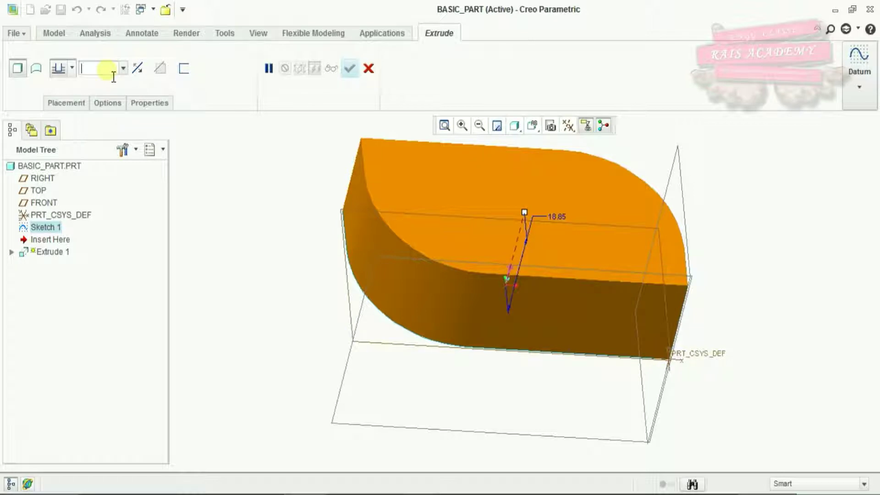
{"action": "type", "text": "8"}
{"action": "key", "text": "Return"}
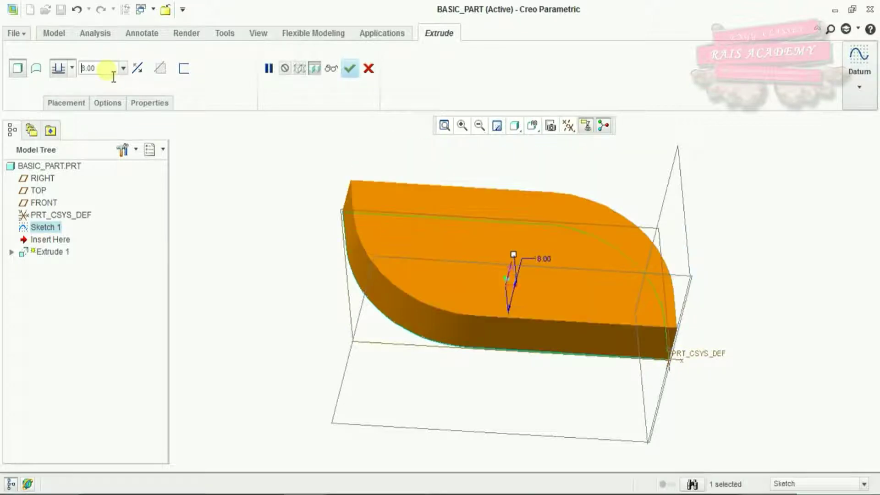
{"action": "left_click", "coordinate": [349, 68]}
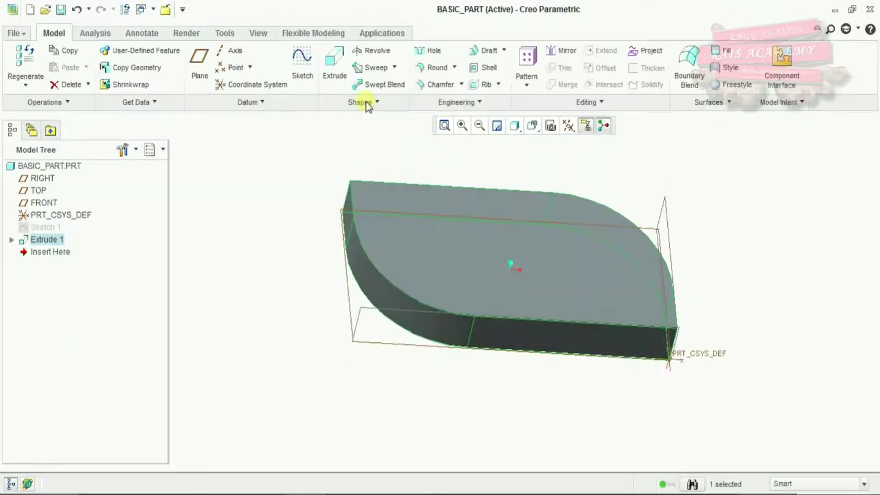
Start a sketch on the plate's long flat side face, orient it to the screen, and add the plate's upper edge as a reference
{"action": "mouse_move", "coordinate": [290, 258]}
{"action": "middle_mouse_down"}
{"action": "mouse_move", "coordinate": [261, 219]}
{"action": "mouse_move", "coordinate": [281, 252]}
{"action": "middle_mouse_up"}
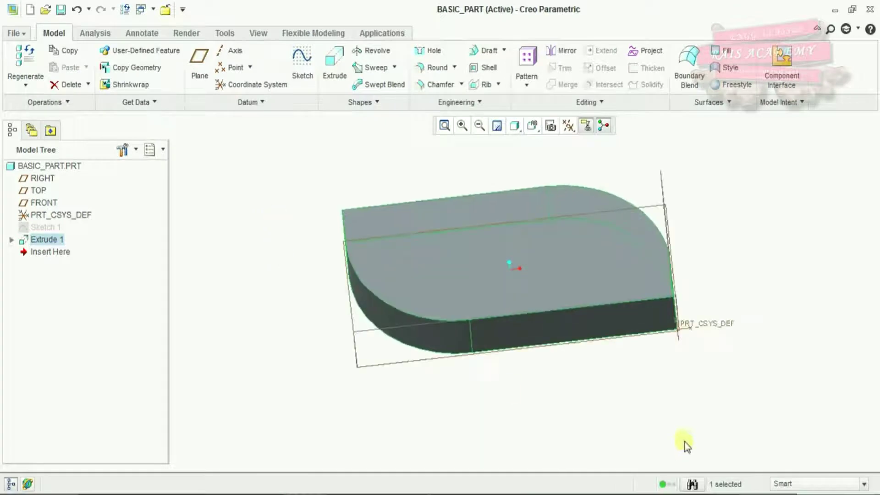
{"action": "left_click", "coordinate": [616, 337]}
{"action": "left_click", "coordinate": [310, 85]}
{"action": "left_click", "coordinate": [568, 126]}
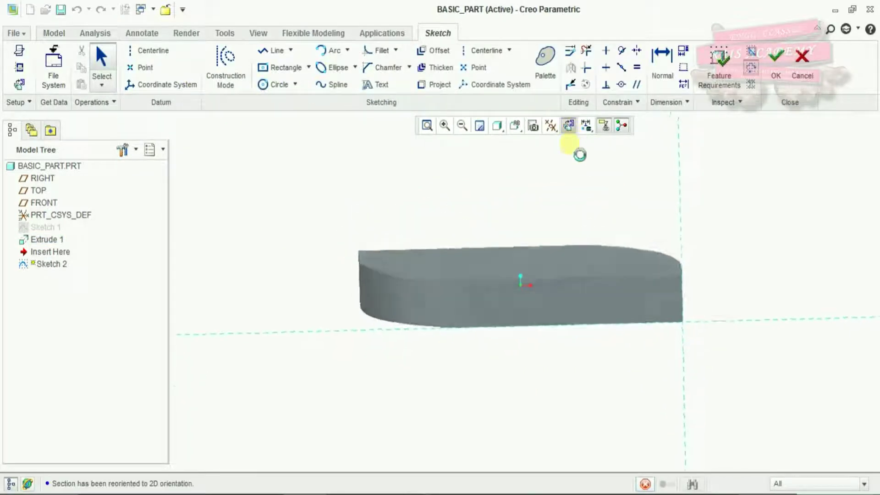
{"action": "scroll", "coordinate": [736, 271], "scroll_direction": "up", "scroll_amount": 3}
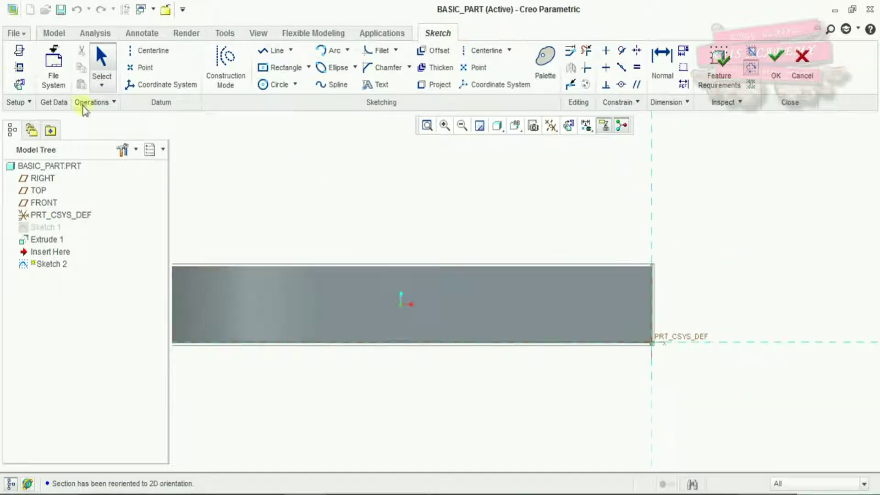
{"action": "left_click", "coordinate": [19, 67]}
{"action": "left_click", "coordinate": [453, 267]}
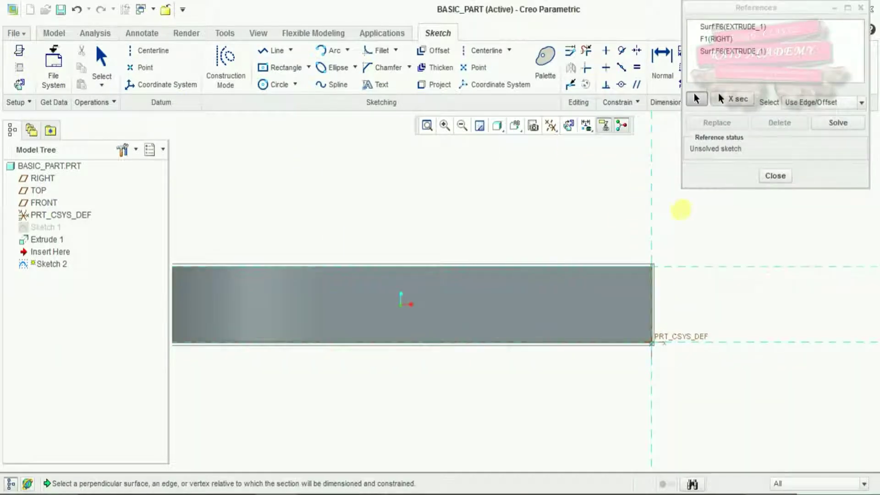
{"action": "left_click", "coordinate": [772, 178]}
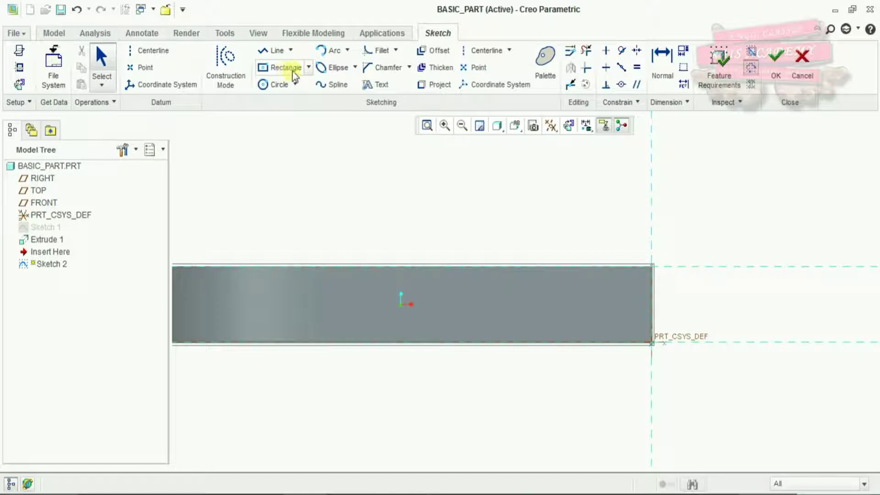
Sketch a rectangle about 14 by 9 mm above the plate, starting at the corner where its upper edge meets the vertical reference
{"action": "left_click", "coordinate": [308, 68]}
{"action": "left_click", "coordinate": [304, 89]}
{"action": "left_click", "coordinate": [651, 267]}
{"action": "left_click", "coordinate": [518, 184]}
{"action": "middle_click", "coordinate": [573, 228]}
Set the rectangle's height to 12 mm and its width to 16 mm
{"action": "double_click", "coordinate": [510, 232]}
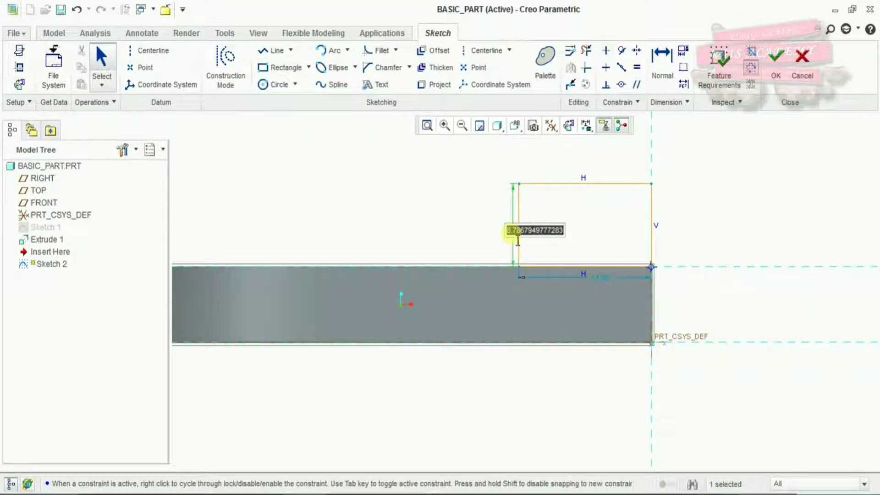
{"action": "key", "text": "BackSpace"}
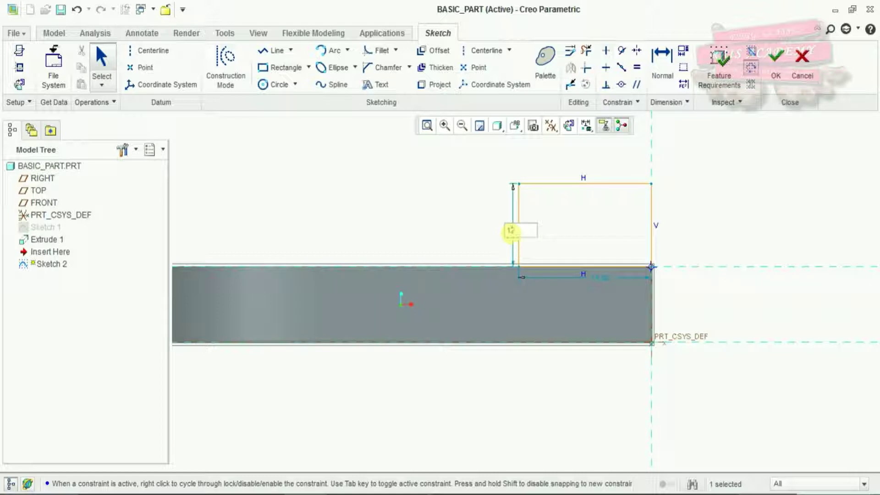
{"action": "type", "text": "12"}
{"action": "key", "text": "Return"}
{"action": "double_click", "coordinate": [598, 277]}
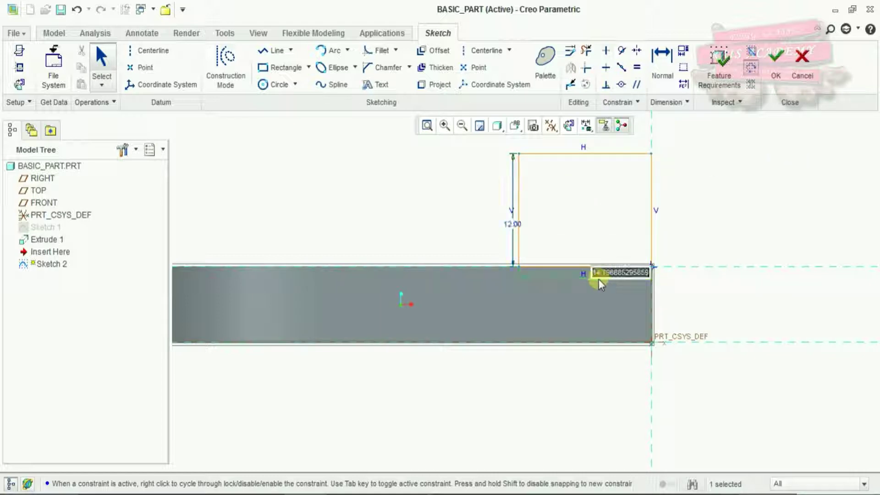
{"action": "key", "text": "BackSpace"}
{"action": "type", "text": "15"}
{"action": "key", "text": "Return"}
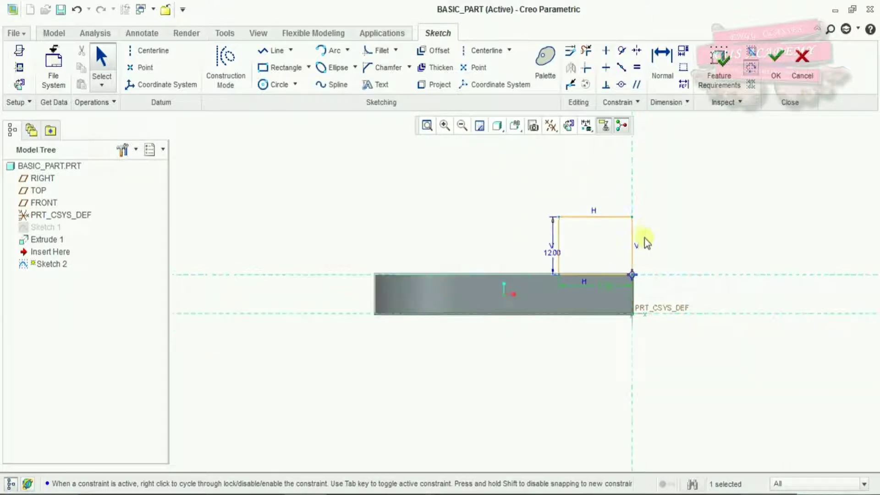
Add a vertical centerline through the midpoint of the rectangle's upper edge and a horizontal one through its right edge's midpoint
{"action": "left_click", "coordinate": [266, 86]}
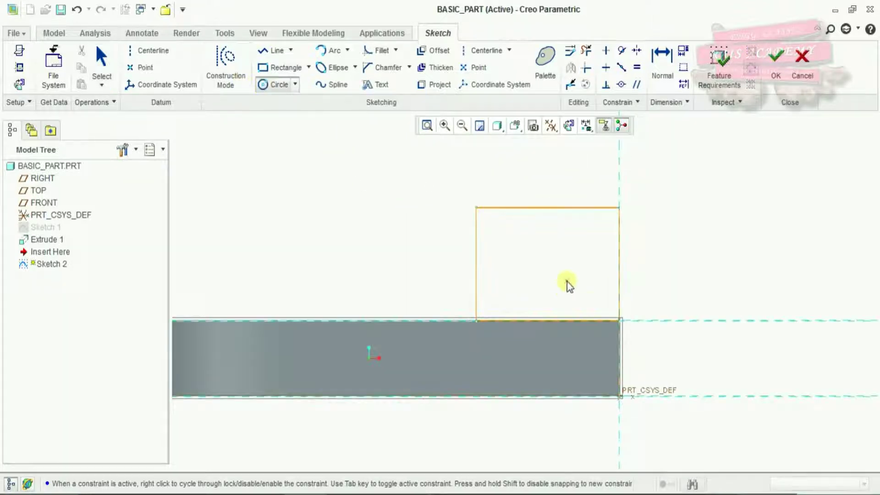
{"action": "scroll", "coordinate": [597, 279], "scroll_direction": "down", "scroll_amount": 4}
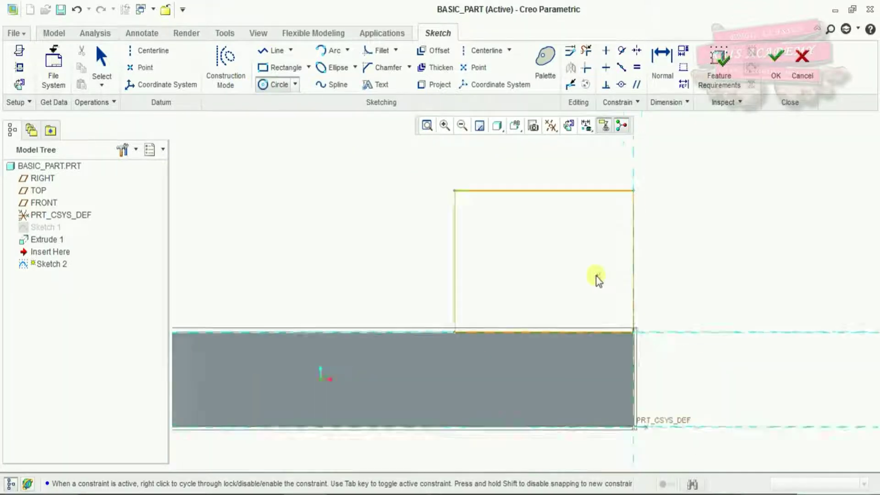
{"action": "left_click", "coordinate": [485, 51]}
{"action": "left_click", "coordinate": [447, 165]}
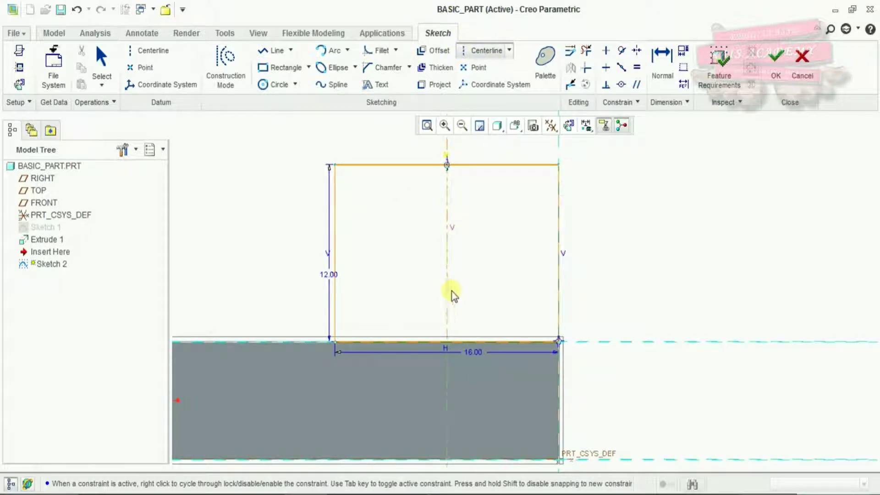
{"action": "left_click", "coordinate": [448, 289]}
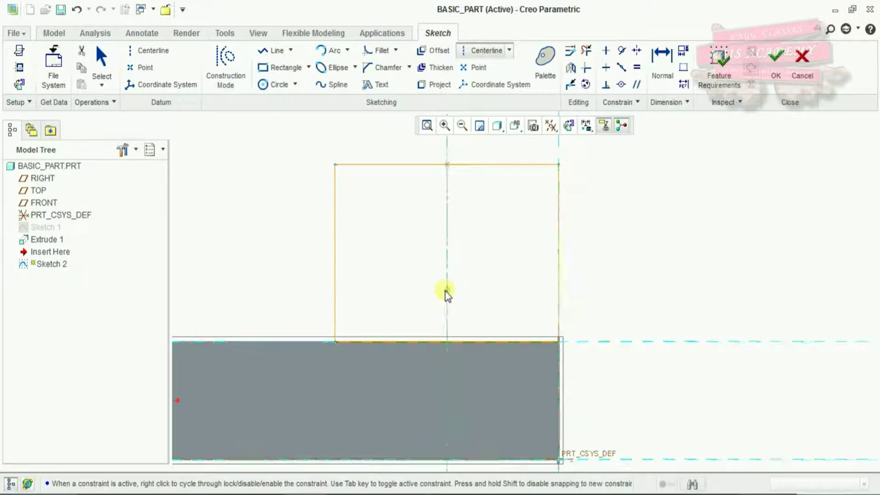
{"action": "middle_click", "coordinate": [577, 248]}
{"action": "left_click", "coordinate": [558, 251]}
{"action": "left_click", "coordinate": [628, 239]}
Sketch a circle about 7 mm in diameter centred where the two centerlines cross
{"action": "left_click", "coordinate": [277, 85]}
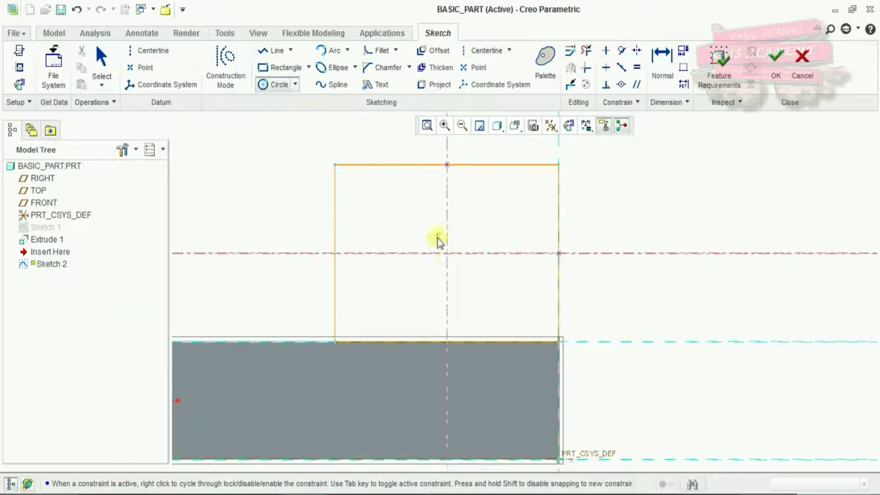
{"action": "left_click", "coordinate": [447, 252]}
{"action": "left_click", "coordinate": [488, 281]}
{"action": "middle_click", "coordinate": [488, 282]}
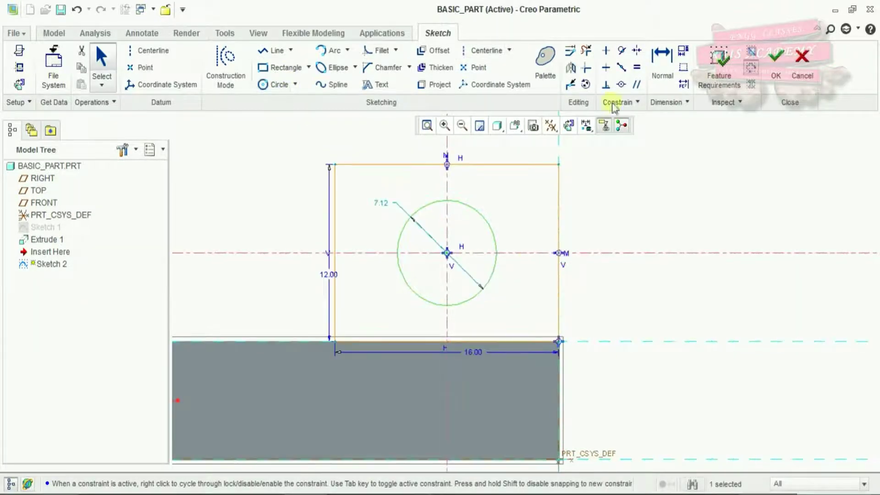
Add a radius dimension to the circle and enter its value to resize the hole
{"action": "left_click", "coordinate": [655, 85]}
{"action": "left_click", "coordinate": [495, 219]}
{"action": "middle_click", "coordinate": [545, 208]}
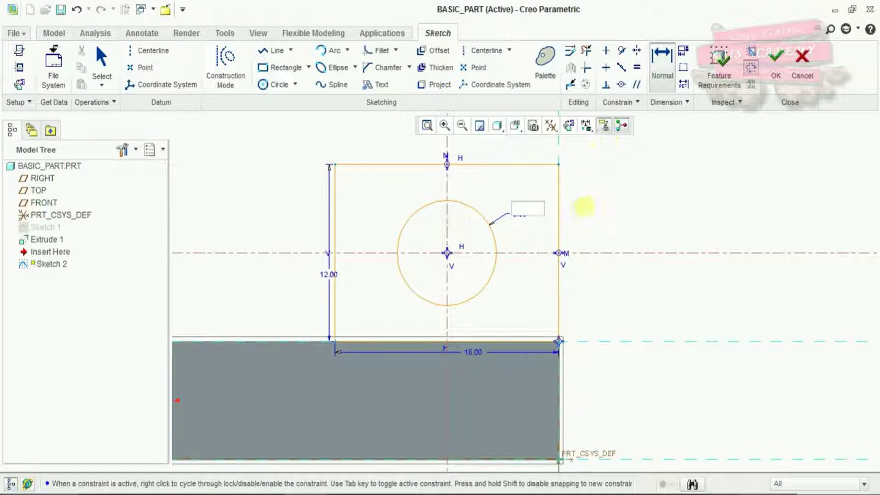
{"action": "middle_click", "coordinate": [557, 253]}
{"action": "double_click", "coordinate": [381, 202]}
{"action": "type", "text": "4"}
{"action": "key", "text": "Return"}
Finish the sketch and extrude the holed rectangle 8 mm in the reversed direction, over the plate
{"action": "left_click", "coordinate": [776, 58]}
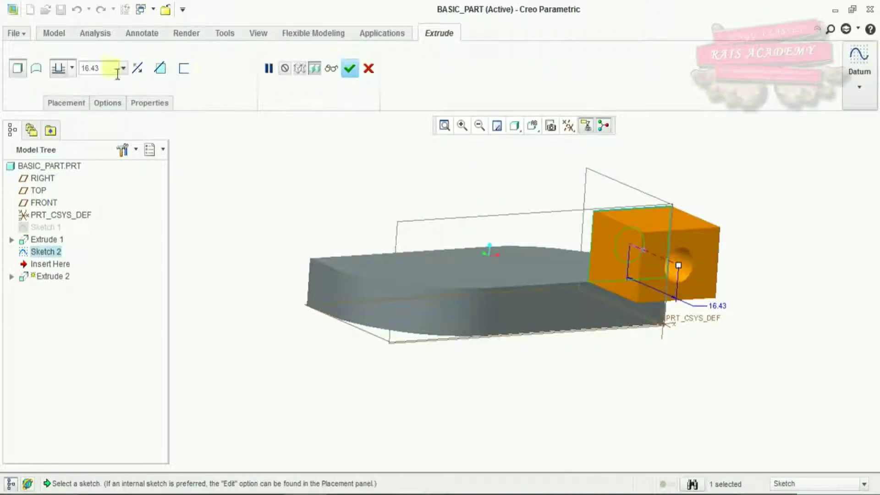
{"action": "left_click", "coordinate": [138, 68]}
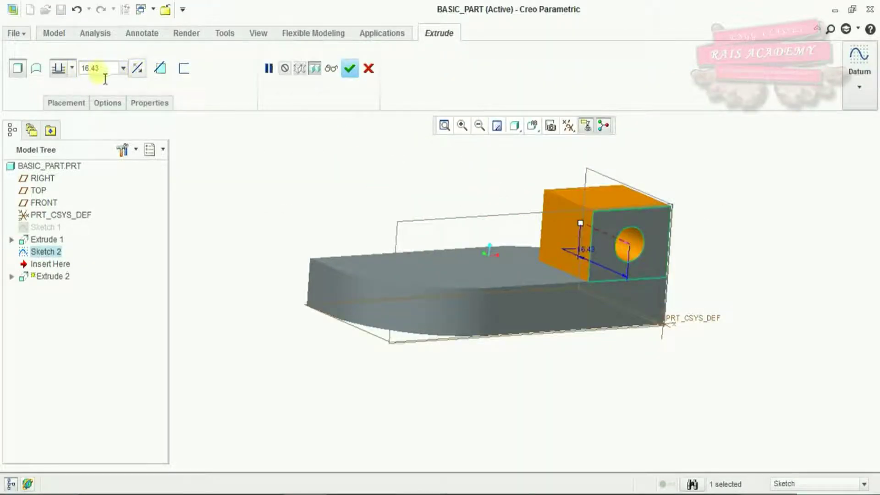
{"action": "key", "text": "BackSpace"}
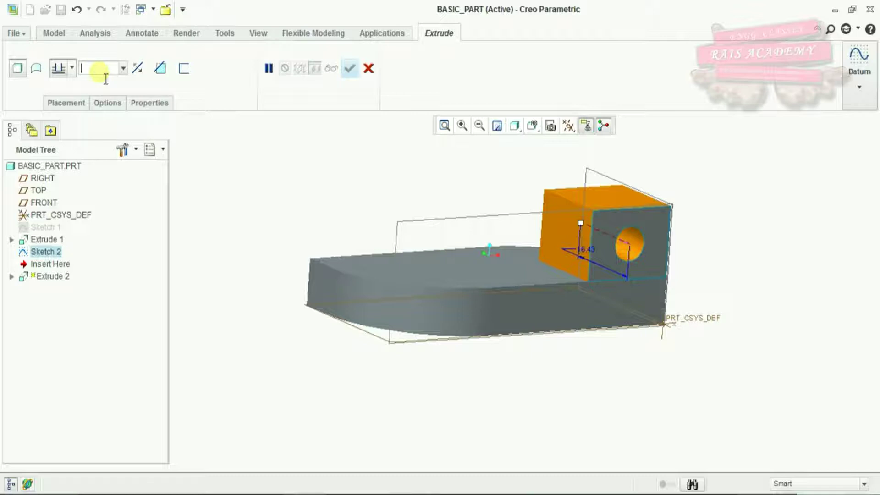
{"action": "type", "text": "8"}
{"action": "key", "text": "Return"}
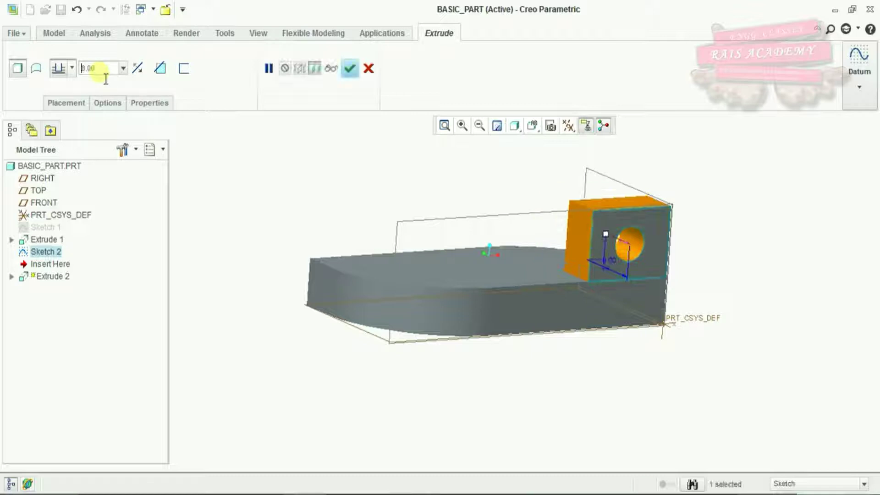
{"action": "left_click", "coordinate": [349, 68]}
Start a sketch on the plate's flat long side face, with the plate's upper edge and square end edge as references
{"action": "middle_click_drag", "start_coordinate": [384, 165], "coordinate": [518, 357]}
{"action": "left_click", "coordinate": [586, 298]}
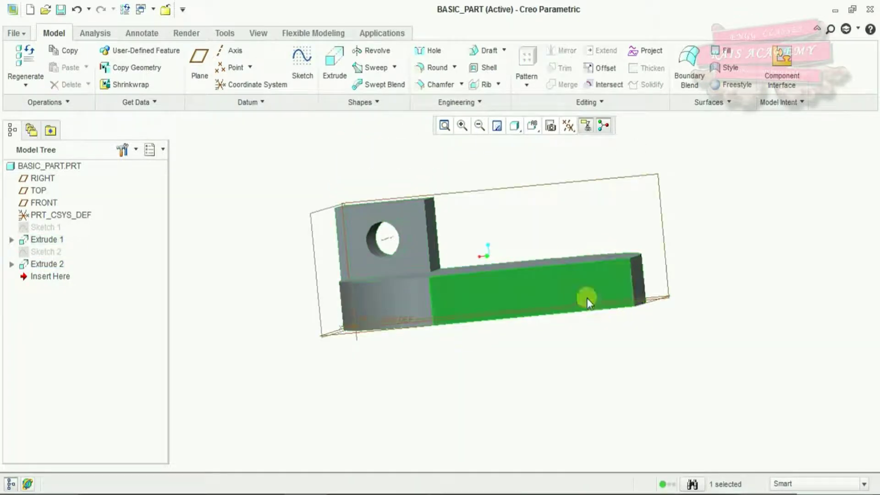
{"action": "left_click", "coordinate": [302, 74]}
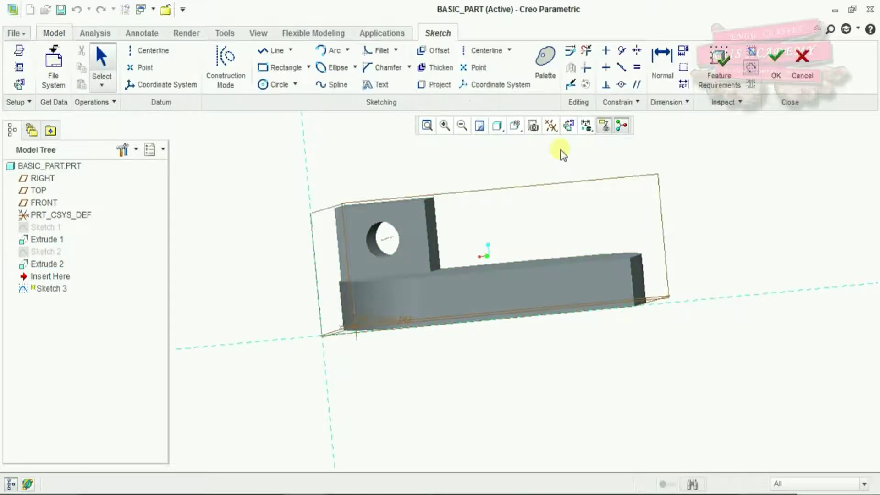
{"action": "left_click", "coordinate": [569, 126]}
{"action": "left_click", "coordinate": [18, 67]}
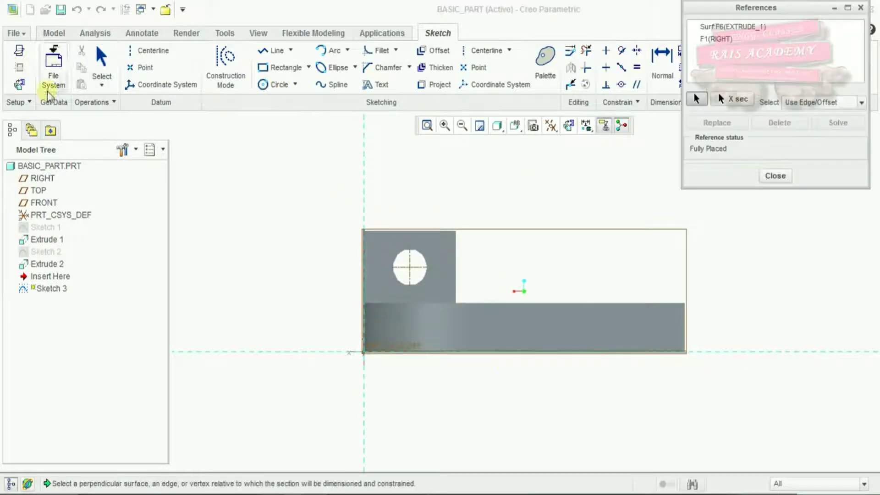
{"action": "left_click", "coordinate": [593, 305]}
{"action": "left_click", "coordinate": [682, 322]}
Sketch a rectangle standing on the plate's upper edge, starting from the corner at the square end
{"action": "left_click", "coordinate": [308, 68]}
{"action": "left_click", "coordinate": [316, 87]}
{"action": "left_click", "coordinate": [684, 303]}
{"action": "left_click", "coordinate": [589, 221]}
{"action": "middle_click", "coordinate": [583, 256]}
Set the rectangle's height to 12 mm and its width to 16 mm, and finish the sketch
{"action": "double_click", "coordinate": [583, 272]}
{"action": "key", "text": "BackSpace"}
{"action": "type", "text": "13"}
{"action": "key", "text": "Return"}
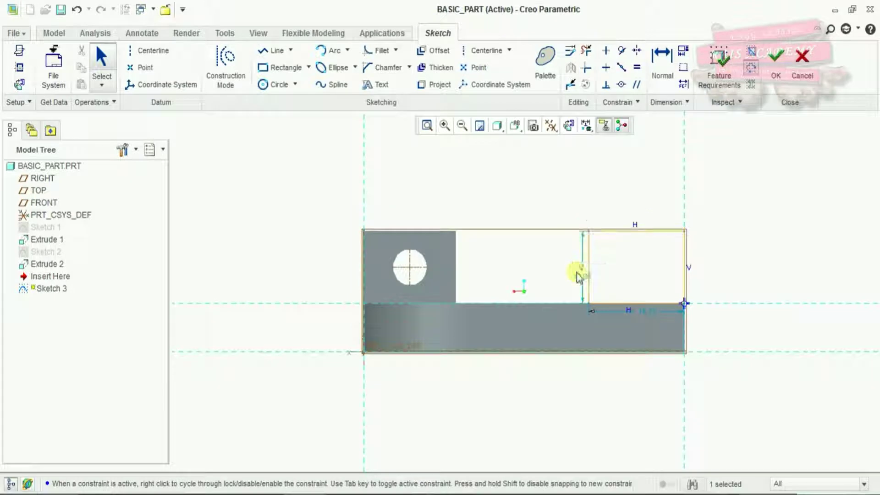
{"action": "left_click", "coordinate": [636, 305]}
{"action": "double_click", "coordinate": [431, 307]}
{"action": "type", "text": "12"}
{"action": "key", "text": "Return"}
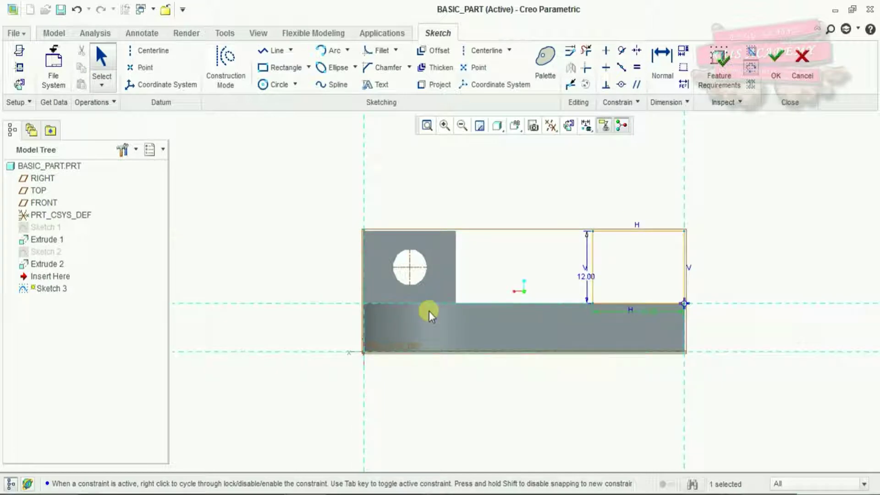
{"action": "left_click", "coordinate": [779, 68]}
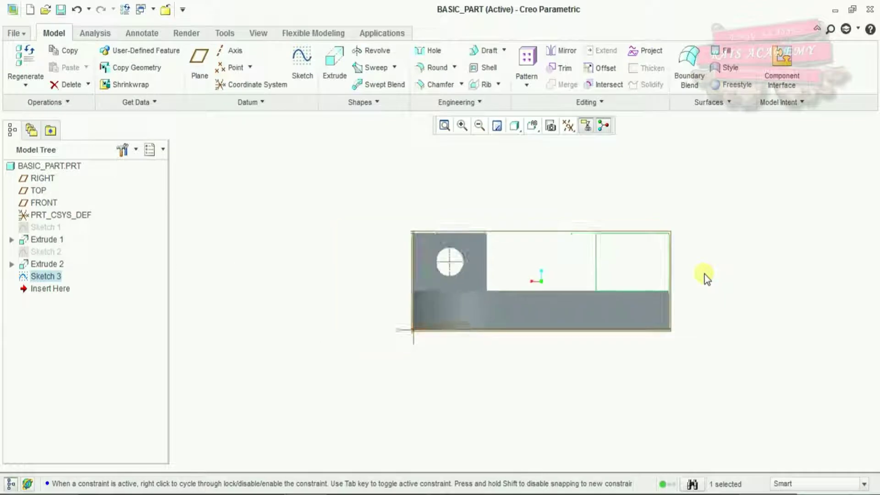
Reopen the rectangle sketch and add a vertical centerline through its upper edge's midpoint and a horizontal one through its right edge's midpoint
{"action": "right_click", "coordinate": [42, 284]}
{"action": "left_click", "coordinate": [83, 166]}
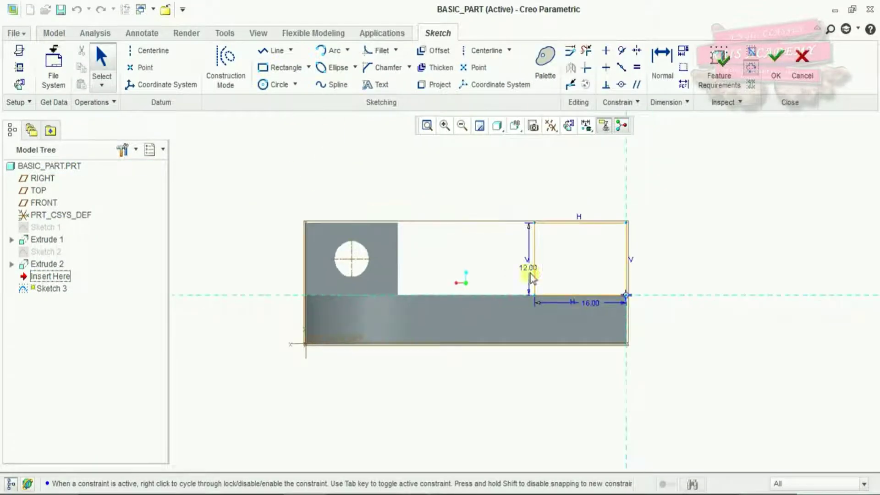
{"action": "left_click", "coordinate": [564, 214]}
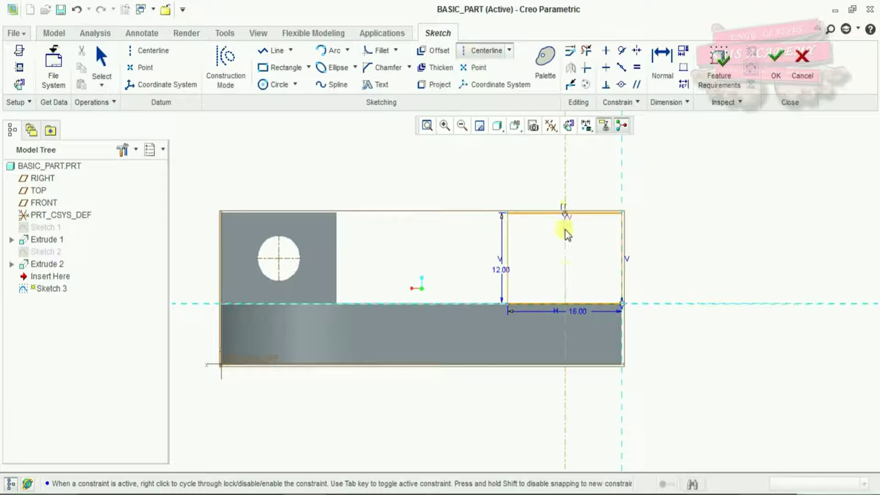
{"action": "left_click", "coordinate": [564, 279]}
{"action": "left_click", "coordinate": [622, 260]}
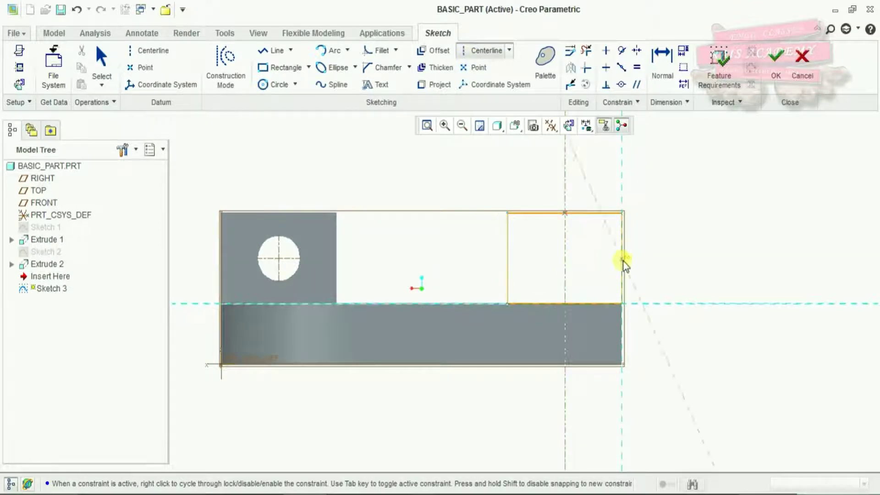
{"action": "left_click", "coordinate": [653, 263]}
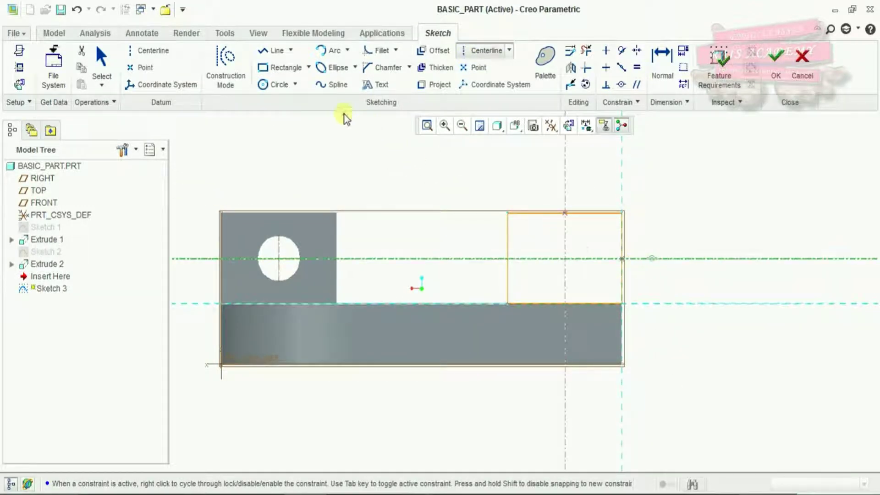
Sketch a circle about 6 mm in diameter centred where the centerlines cross, and finish the sketch
{"action": "left_click", "coordinate": [274, 87]}
{"action": "left_click", "coordinate": [564, 259]}
{"action": "left_click", "coordinate": [584, 274]}
{"action": "middle_click", "coordinate": [531, 248]}
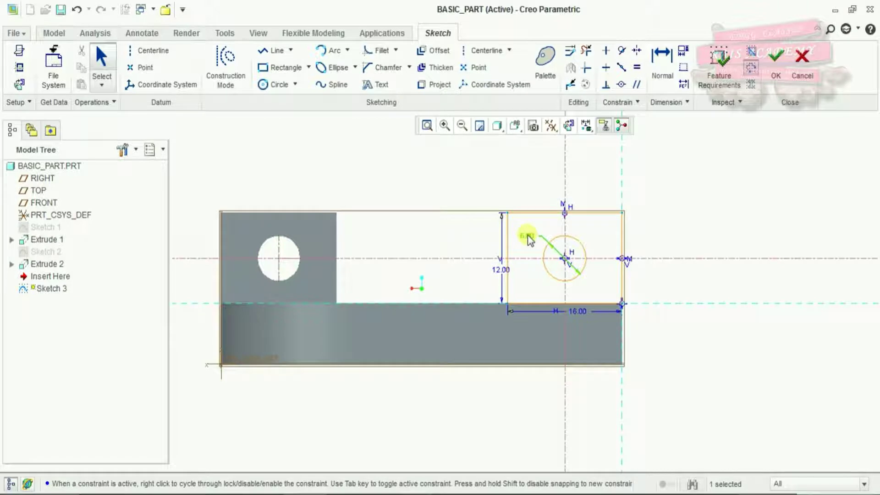
{"action": "left_click", "coordinate": [776, 68]}
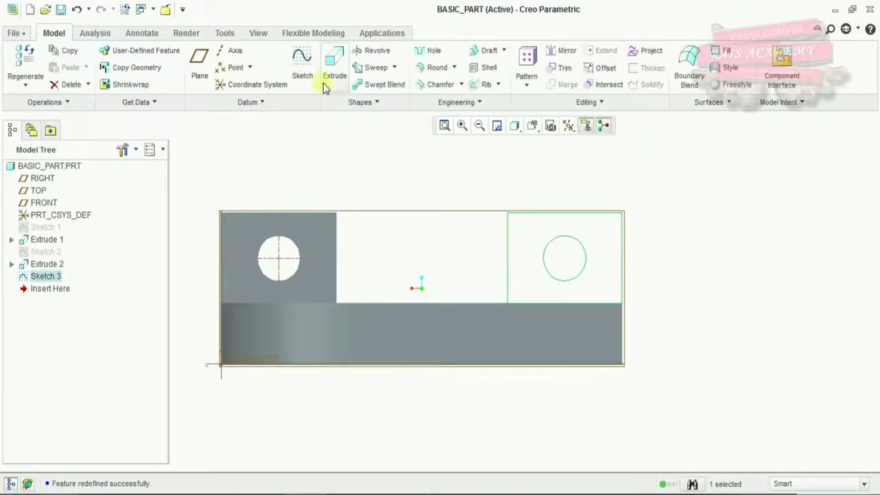
Extrude the holed rectangle 8 mm in the reversed direction to form the second lug
{"action": "left_click", "coordinate": [325, 82]}
{"action": "left_click", "coordinate": [137, 69]}
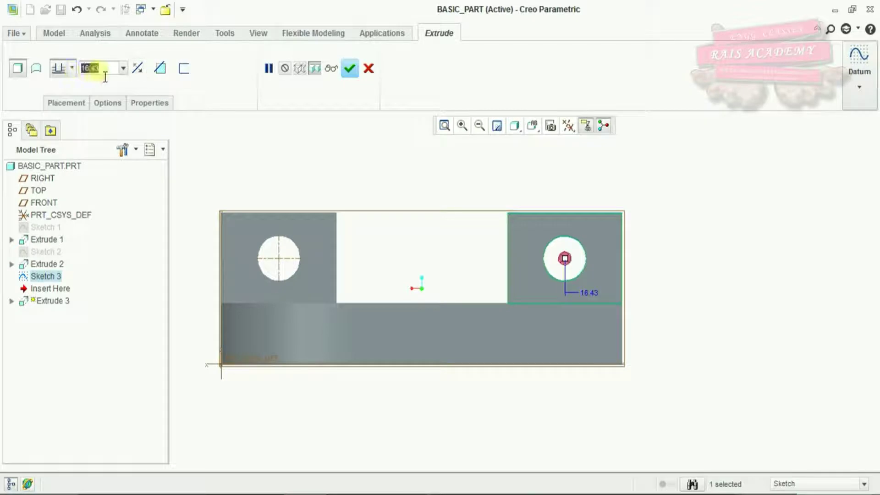
{"action": "key", "text": "BackSpace"}
{"action": "type", "text": "8"}
{"action": "key", "text": "Return"}
{"action": "left_click", "coordinate": [350, 69]}
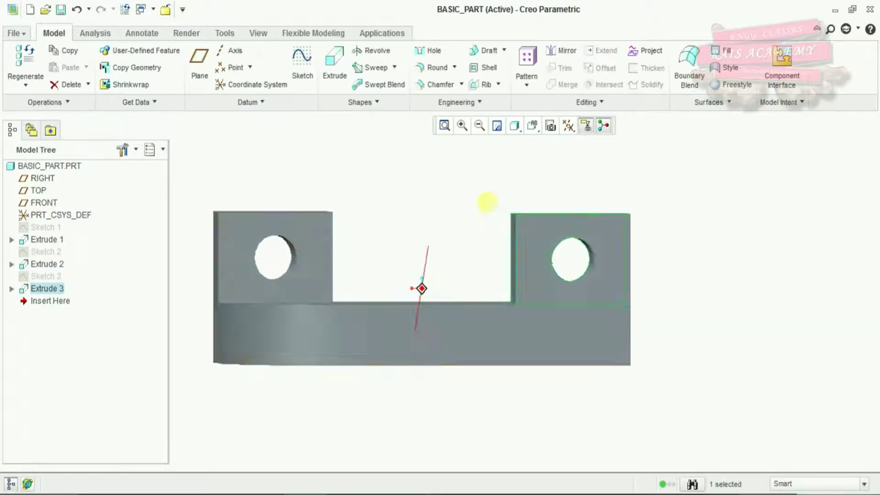
Start a sketch on the first lug's inner face, with the edge of its hole as a reference
{"action": "middle_click_drag", "start_coordinate": [485, 203], "coordinate": [301, 246]}
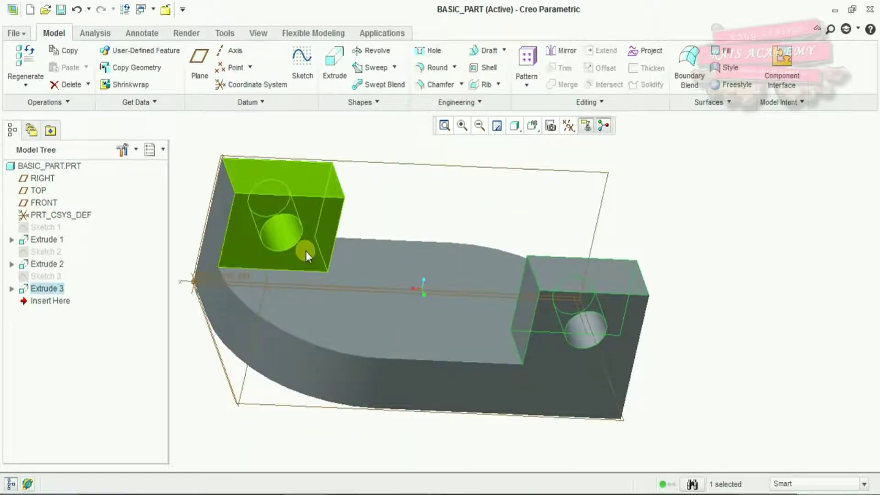
{"action": "left_click", "coordinate": [315, 241]}
{"action": "left_click", "coordinate": [315, 241]}
{"action": "left_click", "coordinate": [302, 64]}
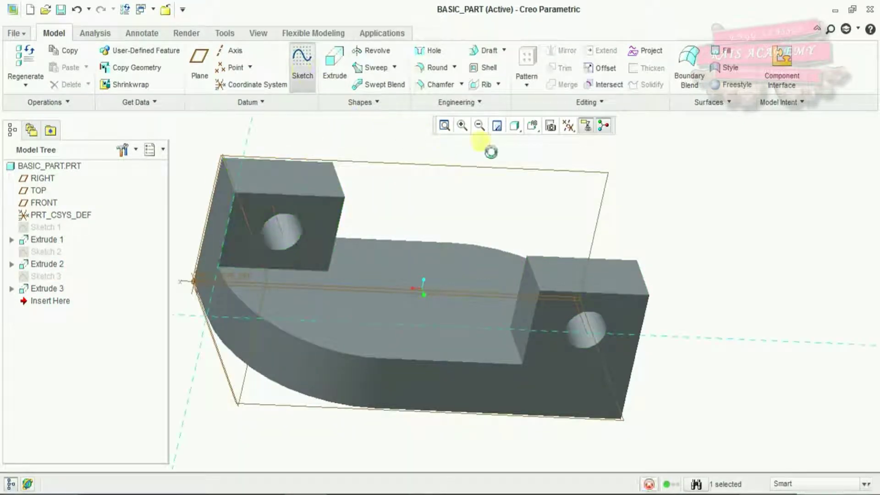
{"action": "left_click", "coordinate": [551, 126]}
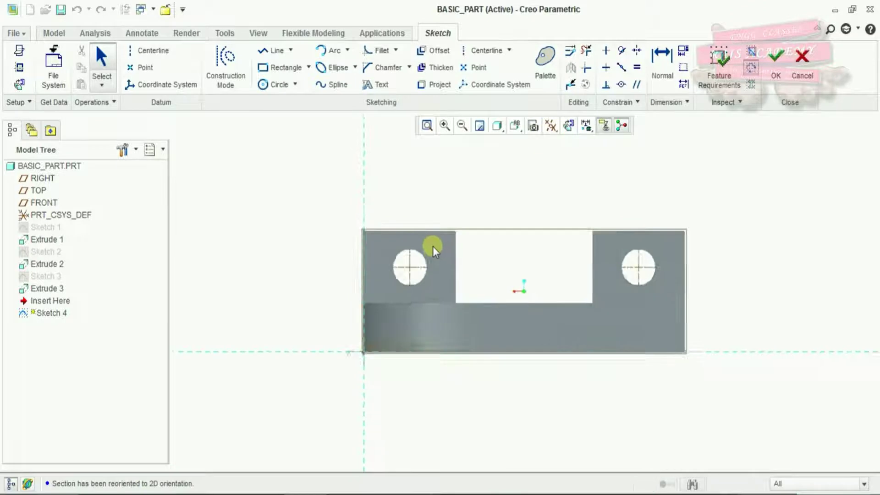
{"action": "scroll", "coordinate": [435, 246], "scroll_direction": "up", "scroll_amount": 3}
{"action": "scroll", "coordinate": [474, 257], "scroll_direction": "down", "scroll_amount": 3}
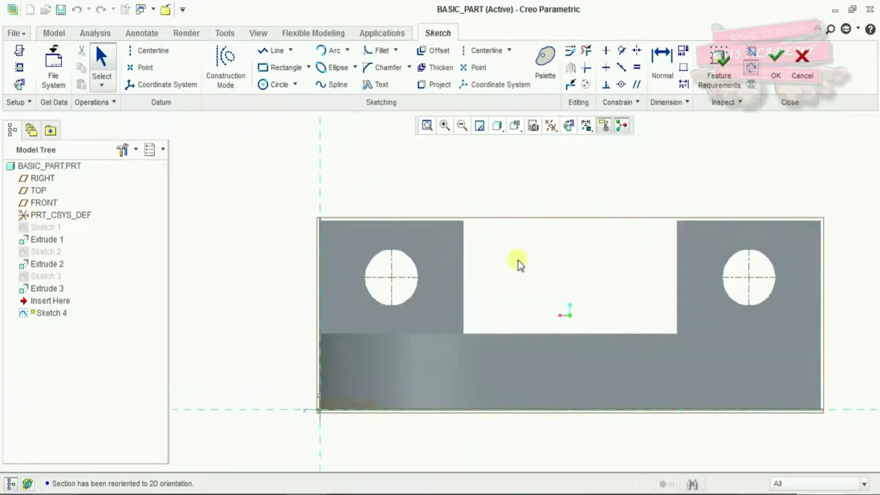
{"action": "scroll", "coordinate": [475, 286], "scroll_direction": "up", "scroll_amount": 2}
{"action": "left_click", "coordinate": [19, 67]}
{"action": "left_click", "coordinate": [309, 246]}
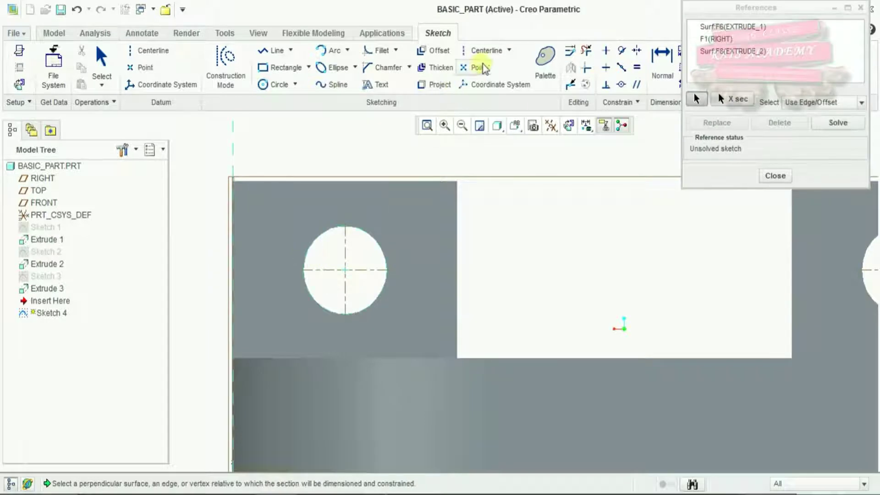
Add a vertical and a horizontal centerline through the centre of the lug's hole
{"action": "left_click", "coordinate": [484, 51]}
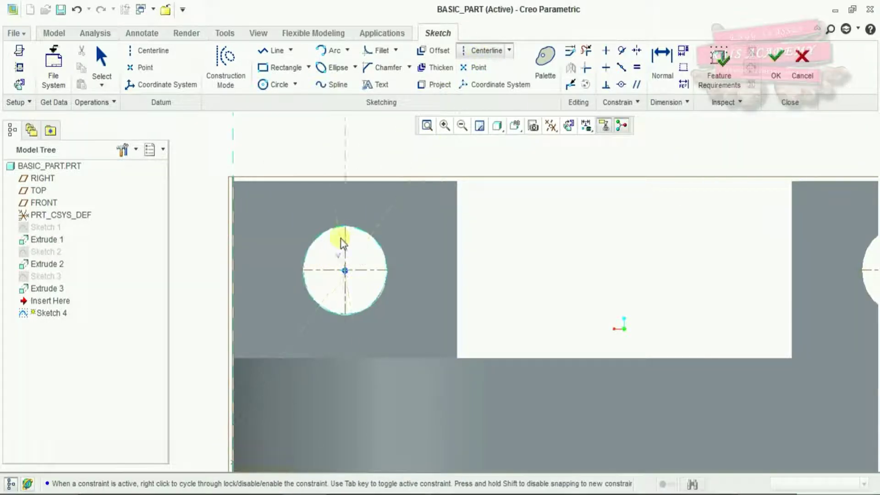
{"action": "left_click", "coordinate": [343, 270]}
{"action": "left_click", "coordinate": [383, 275]}
{"action": "middle_click", "coordinate": [304, 132]}
Sketch two equal circles centred on the horizontal centerline, one on each side of the hole
{"action": "left_click", "coordinate": [278, 85]}
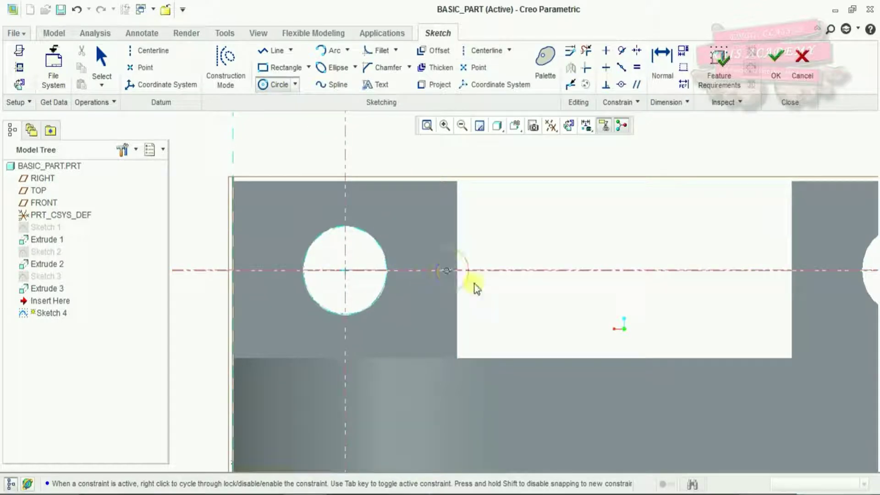
{"action": "left_click", "coordinate": [503, 296]}
{"action": "left_click", "coordinate": [265, 271]}
{"action": "left_click", "coordinate": [285, 331]}
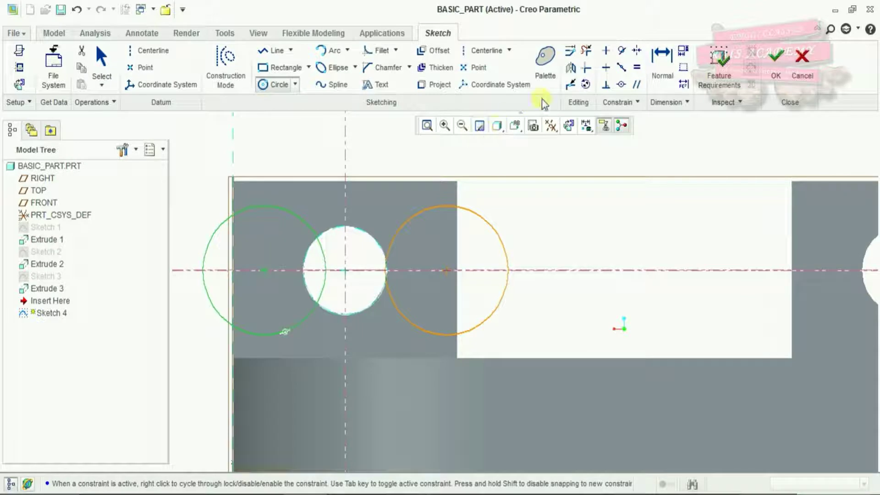
Add a radius dimension to the right circle and set it to 4 mm
{"action": "left_click", "coordinate": [677, 77]}
{"action": "left_click", "coordinate": [502, 247]}
{"action": "middle_click", "coordinate": [533, 234]}
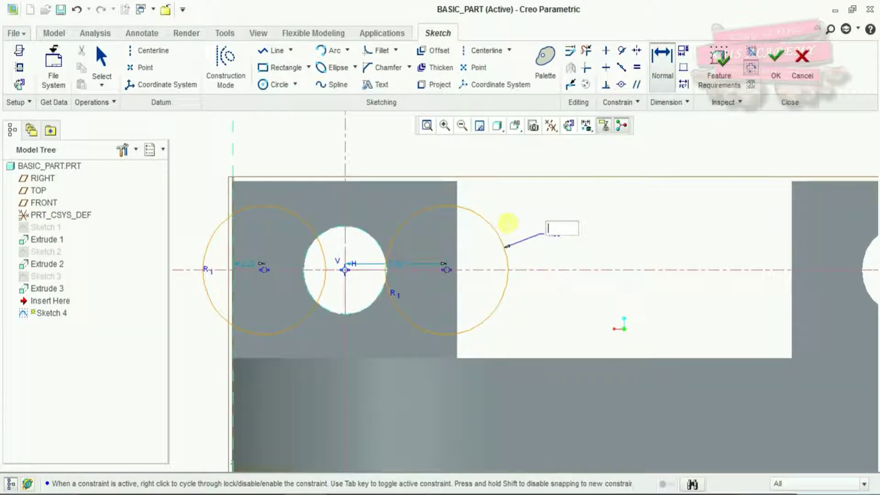
{"action": "key", "text": "Return"}
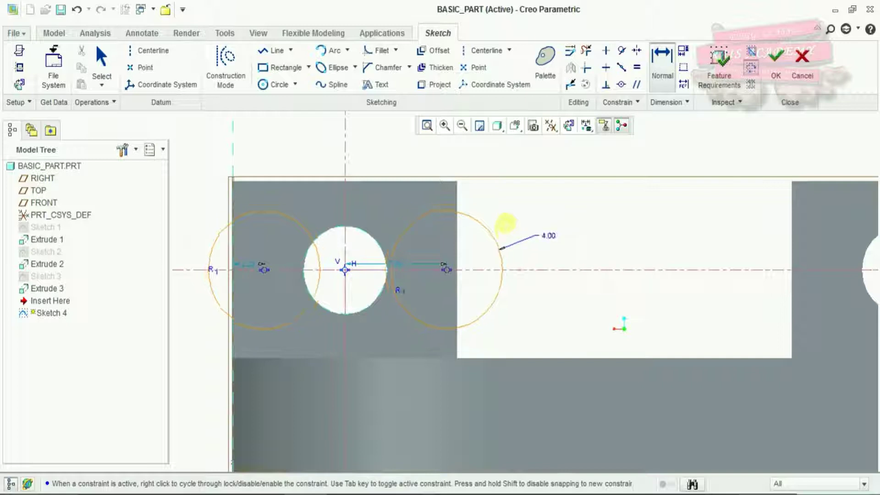
{"action": "scroll", "coordinate": [376, 284], "scroll_direction": "down", "scroll_amount": 2}
{"action": "scroll", "coordinate": [328, 251], "scroll_direction": "up", "scroll_amount": 2}
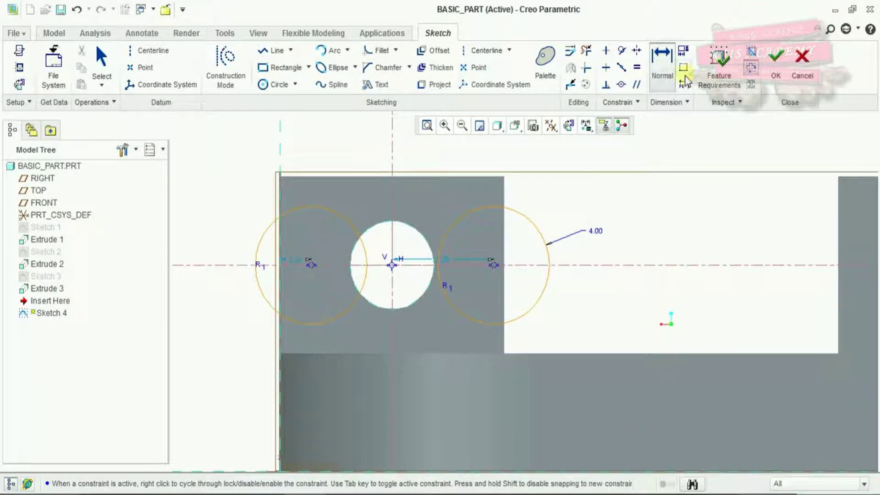
Make the two circle centres symmetric about the vertical centerline
{"action": "left_click", "coordinate": [637, 51]}
{"action": "left_click", "coordinate": [494, 265]}
{"action": "left_click", "coordinate": [311, 265]}
{"action": "left_click", "coordinate": [393, 222]}
{"action": "scroll", "coordinate": [403, 230], "scroll_direction": "down", "scroll_amount": 2}
{"action": "scroll", "coordinate": [424, 257], "scroll_direction": "up", "scroll_amount": 3}
Dimension the horizontal distance between the two circle centres and set it to 6 mm
{"action": "left_click", "coordinate": [662, 60]}
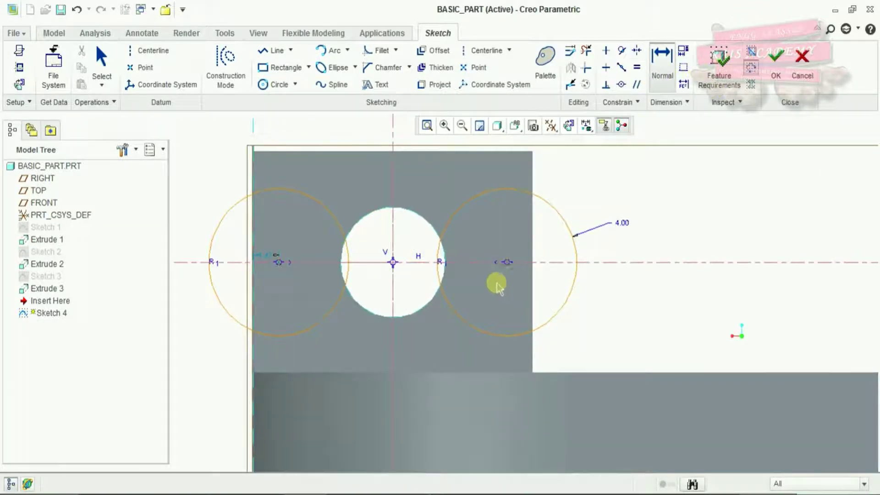
{"action": "left_click", "coordinate": [506, 262]}
{"action": "left_click", "coordinate": [275, 262]}
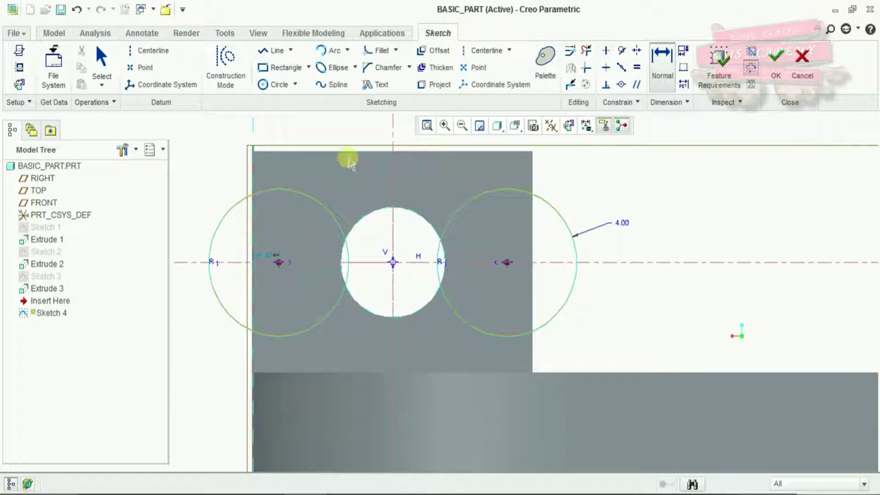
{"action": "middle_click", "coordinate": [364, 126]}
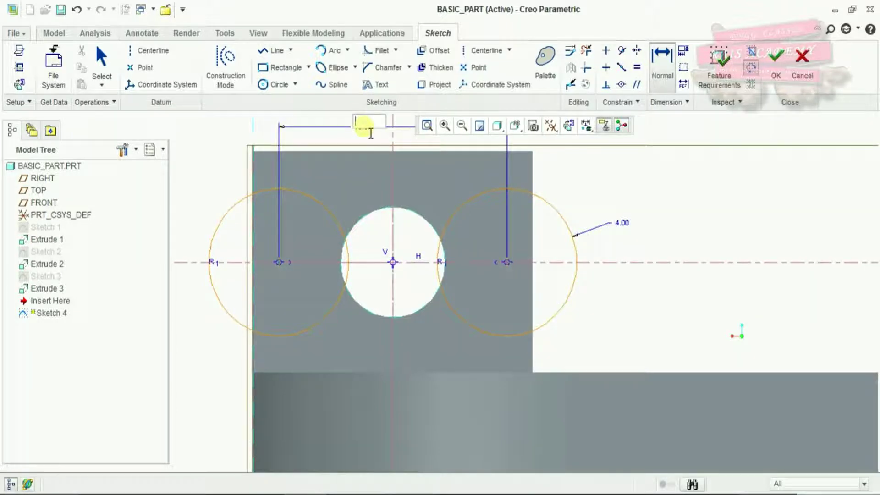
{"action": "type", "text": "6"}
{"action": "key", "text": "Return"}
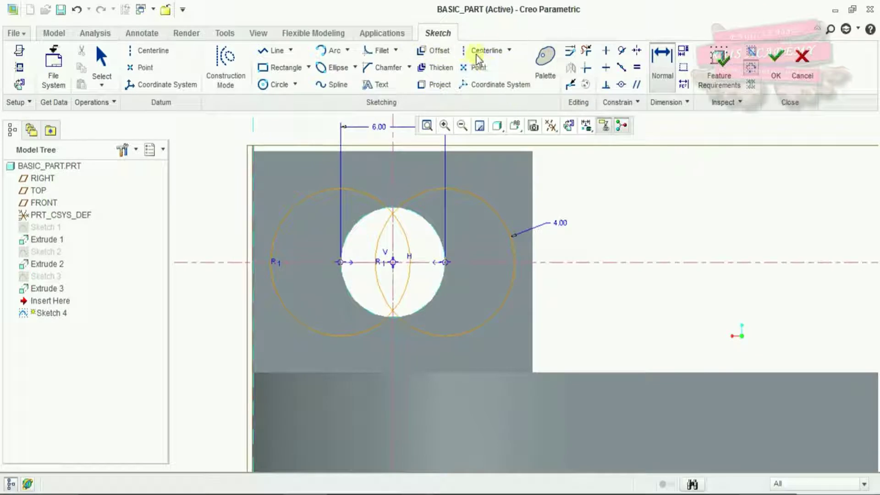
Join the two circles with horizontal tangent lines across their uppermost and lowermost points
{"action": "key", "text": "l"}
{"action": "left_click", "coordinate": [339, 189]}
{"action": "left_click", "coordinate": [445, 188]}
{"action": "left_click", "coordinate": [448, 337]}
{"action": "left_click", "coordinate": [340, 337]}
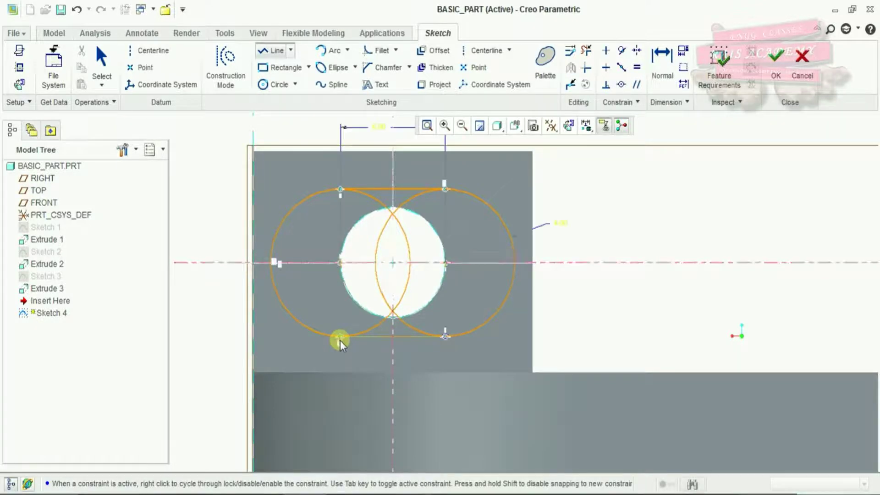
Trim the overlapping inner arcs and the small leftover segment near the hole's lower edge to form a slot outline
{"action": "left_click", "coordinate": [585, 50]}
{"action": "mouse_move", "coordinate": [414, 201]}
{"action": "left_mouse_down"}
{"action": "mouse_move", "coordinate": [368, 202]}
{"action": "mouse_move", "coordinate": [352, 221]}
{"action": "mouse_move", "coordinate": [392, 220]}
{"action": "mouse_move", "coordinate": [399, 210]}
{"action": "mouse_move", "coordinate": [372, 228]}
{"action": "mouse_move", "coordinate": [406, 264]}
{"action": "mouse_move", "coordinate": [405, 296]}
{"action": "mouse_move", "coordinate": [388, 307]}
{"action": "mouse_move", "coordinate": [376, 300]}
{"action": "mouse_move", "coordinate": [379, 324]}
{"action": "mouse_move", "coordinate": [415, 326]}
{"action": "left_mouse_up"}
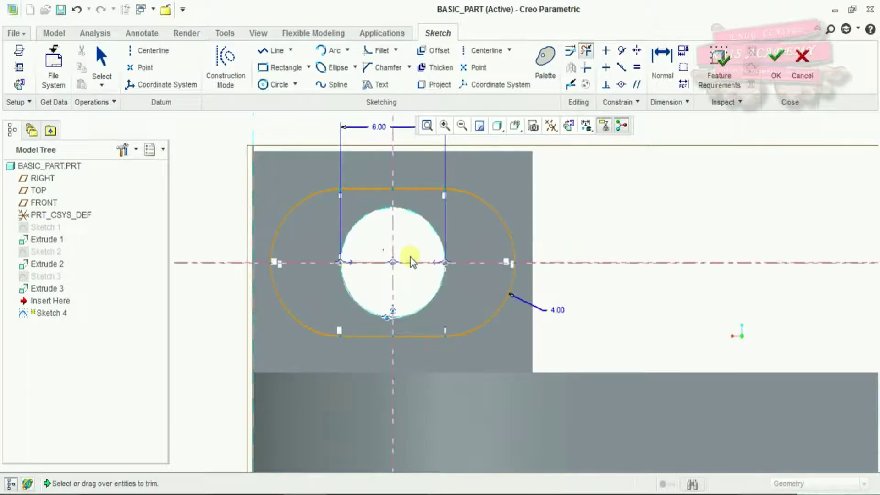
{"action": "middle_click", "coordinate": [408, 257]}
{"action": "scroll", "coordinate": [408, 257], "scroll_direction": "down", "scroll_amount": 2}
{"action": "scroll", "coordinate": [409, 278], "scroll_direction": "up", "scroll_amount": 3}
{"action": "left_click", "coordinate": [586, 51]}
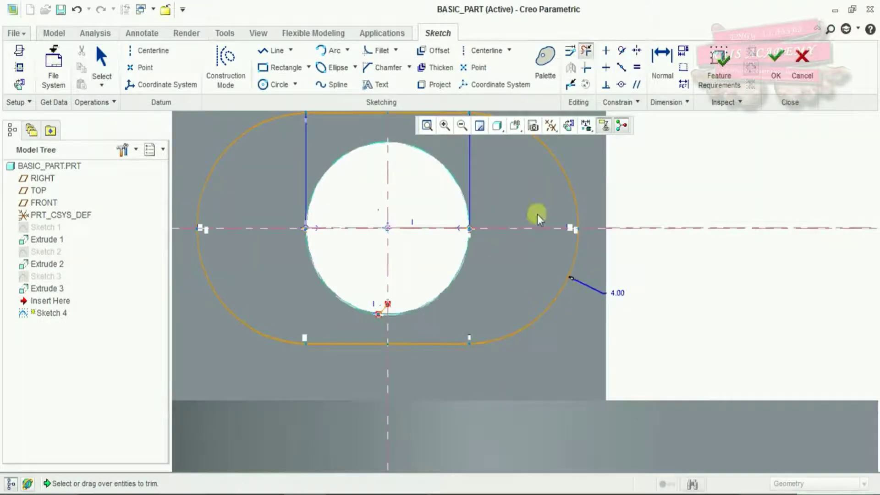
{"action": "middle_click", "coordinate": [387, 309]}
{"action": "scroll", "coordinate": [456, 288], "scroll_direction": "down", "scroll_amount": 3}
{"action": "scroll", "coordinate": [433, 228], "scroll_direction": "up", "scroll_amount": 3}
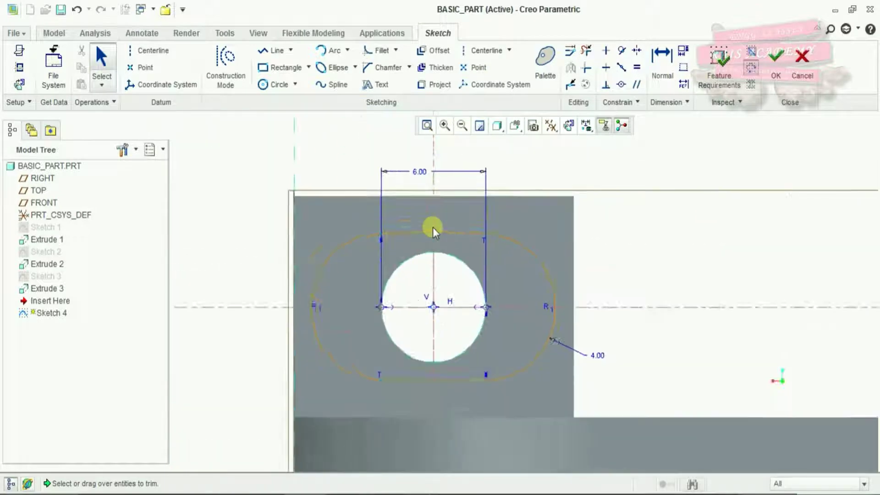
Try to make the right arc's endpoints symmetric about the horizontal centerline, and delete the conflicting symmetric constraint
{"action": "left_click", "coordinate": [636, 51]}
{"action": "left_click", "coordinate": [499, 420]}
{"action": "left_click", "coordinate": [524, 327]}
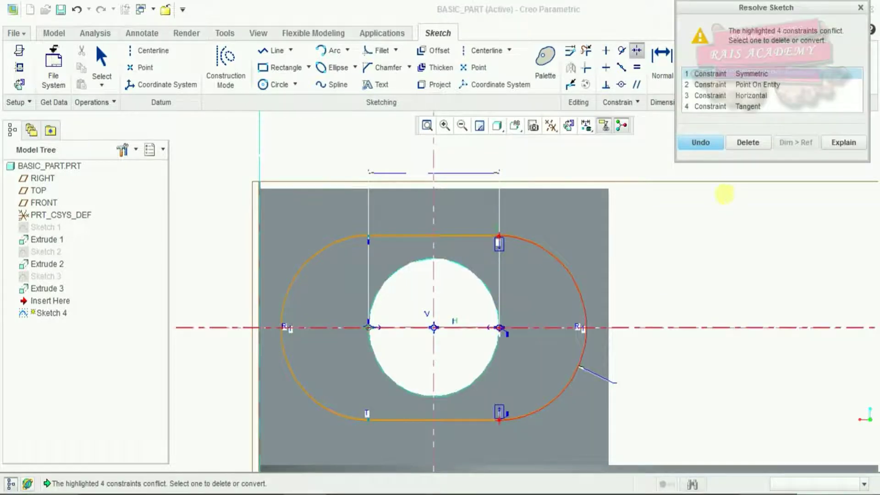
{"action": "left_click", "coordinate": [743, 143]}
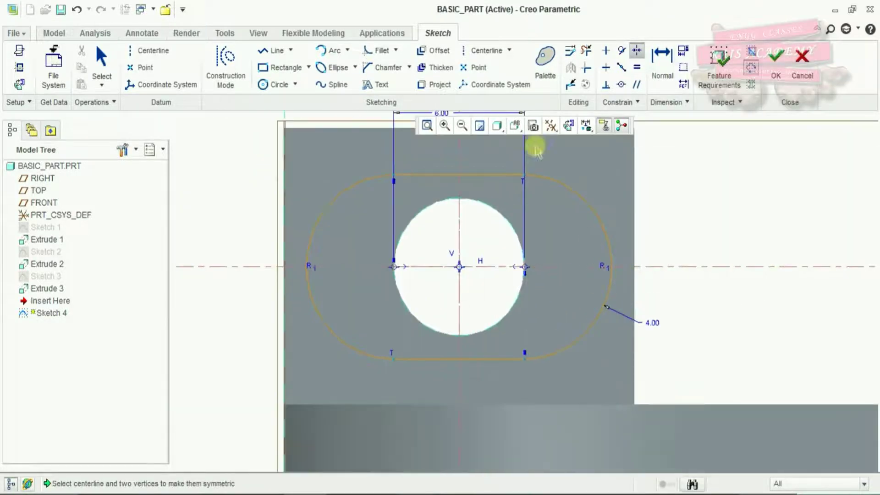
Finish the slot sketch and extrude it as a cut 4 mm deep into the lug, with the depth direction reversed
{"action": "left_click", "coordinate": [775, 56]}
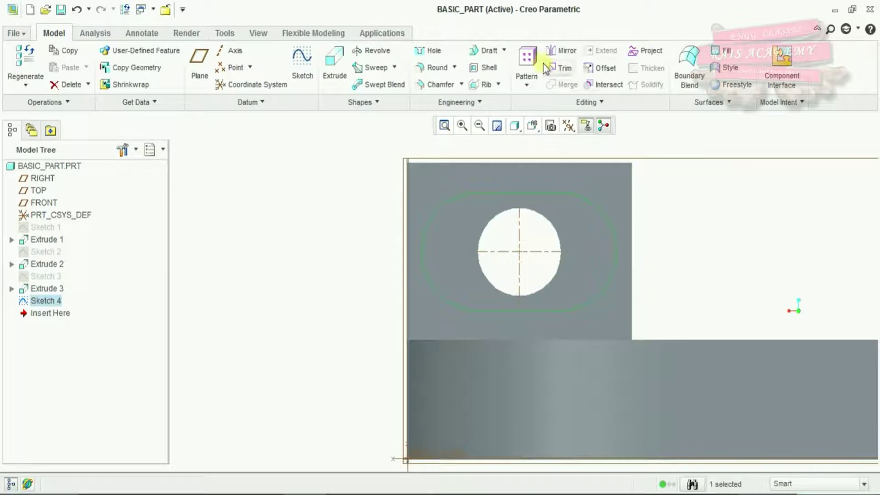
{"action": "left_click", "coordinate": [334, 73]}
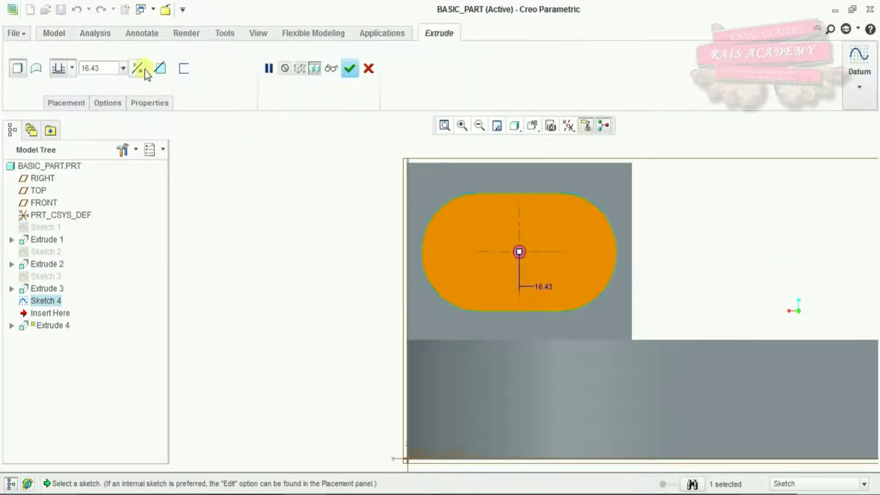
{"action": "left_click", "coordinate": [138, 68]}
{"action": "left_click", "coordinate": [160, 69]}
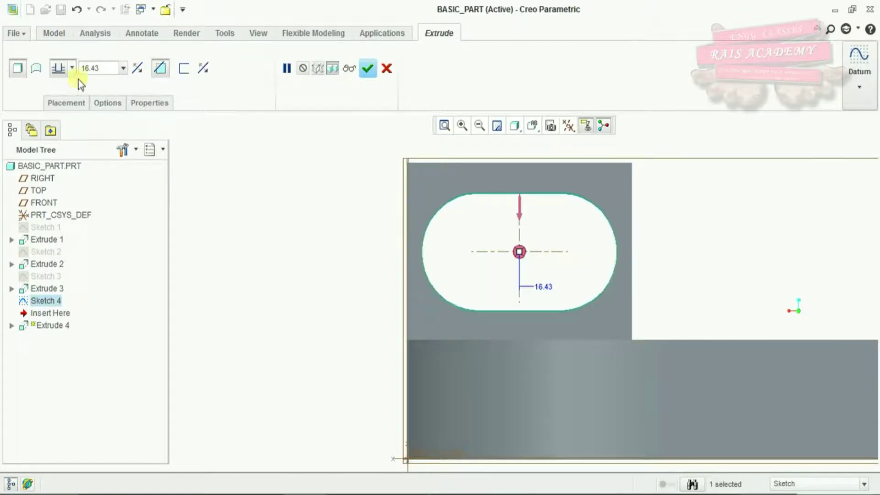
{"action": "key", "text": "BackSpace"}
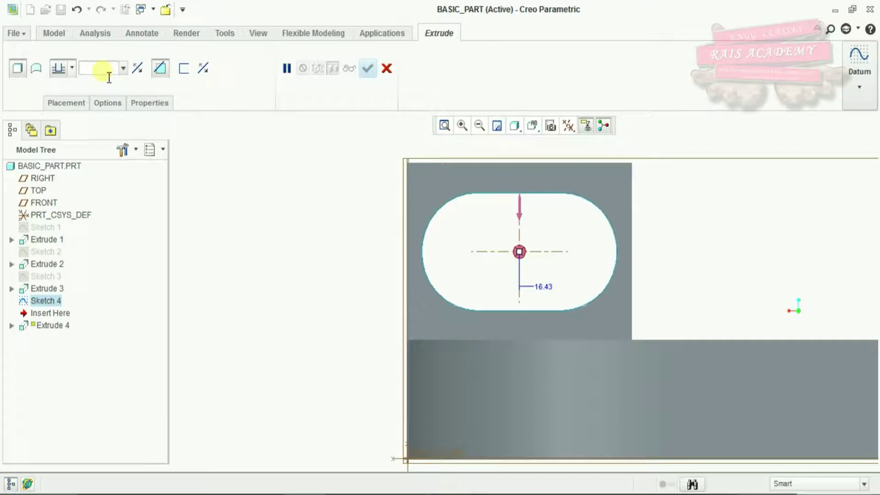
{"action": "type", "text": "4"}
{"action": "key", "text": "Return"}
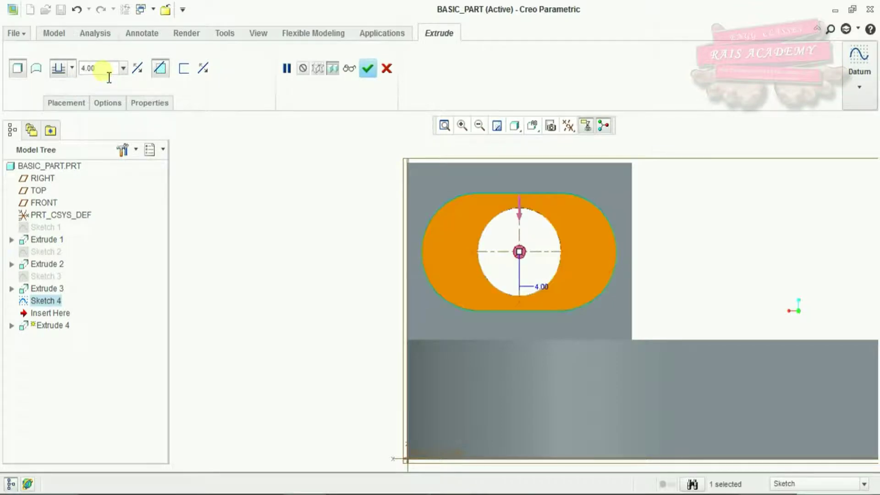
{"action": "left_click", "coordinate": [367, 69]}
Start a new sketch on the flat face of the other holed lug and orient it to the 2D view
{"action": "middle_click_drag", "start_coordinate": [360, 240], "coordinate": [424, 263]}
{"action": "scroll", "coordinate": [420, 269], "scroll_direction": "up", "scroll_amount": 5}
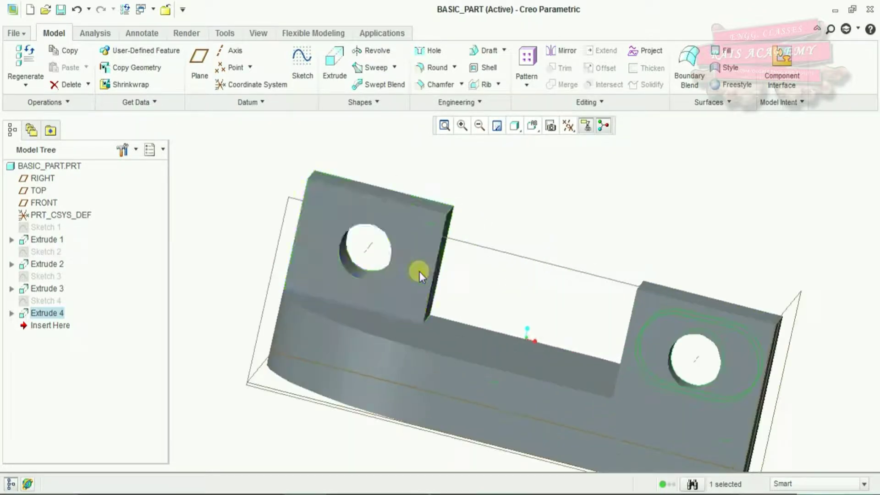
{"action": "left_click", "coordinate": [416, 274]}
{"action": "left_click", "coordinate": [302, 81]}
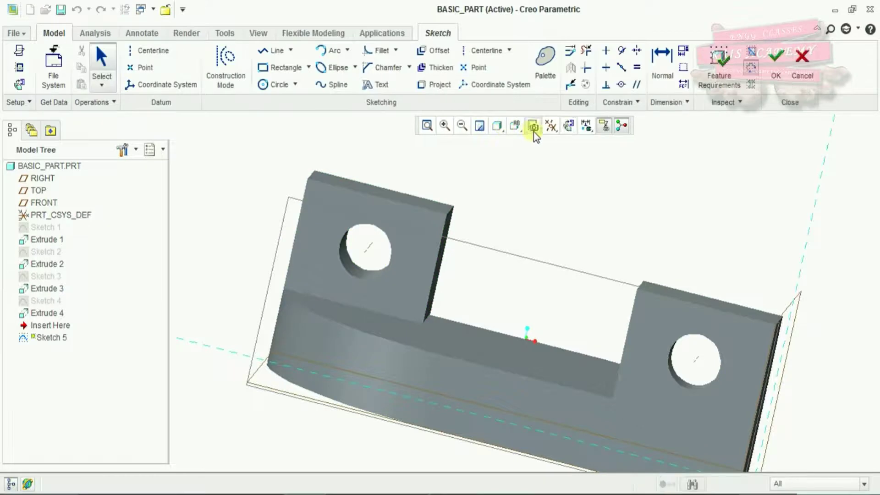
{"action": "left_click", "coordinate": [569, 125]}
{"action": "scroll", "coordinate": [393, 252], "scroll_direction": "up", "scroll_amount": 5}
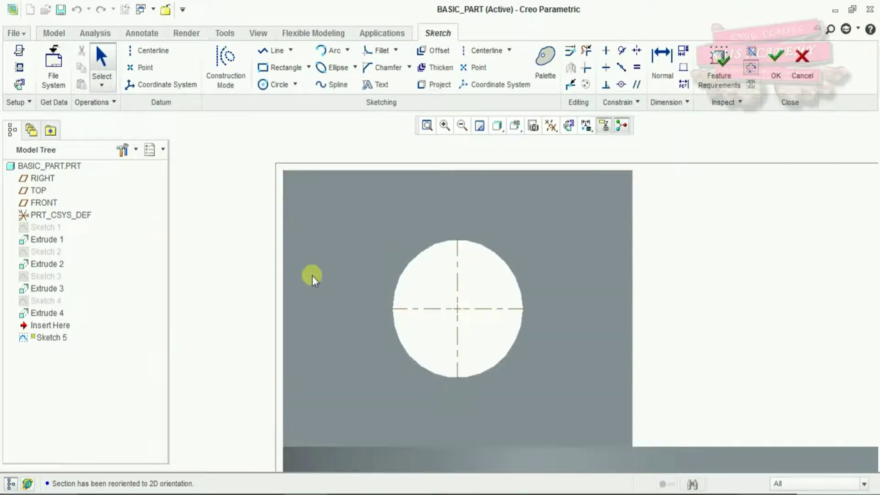
Add the lug hole's edge as a sketch reference and draw horizontal and vertical centerlines through its centre
{"action": "left_click", "coordinate": [19, 67]}
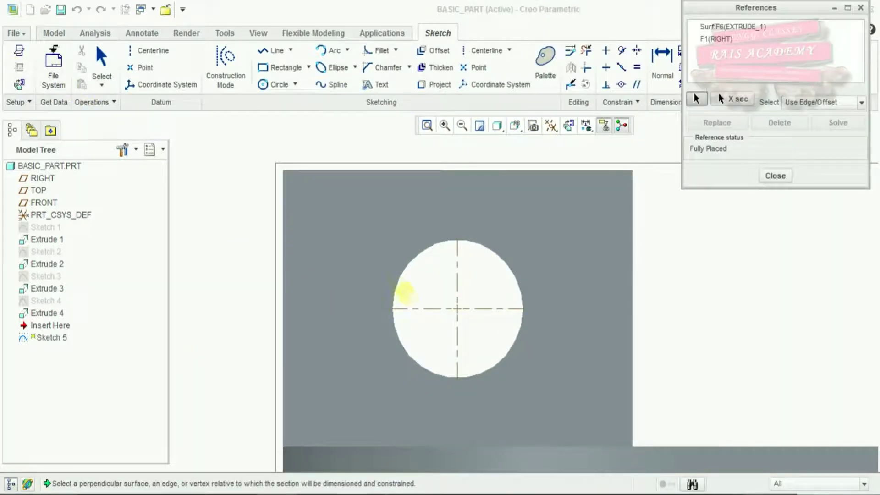
{"action": "left_click", "coordinate": [397, 286]}
{"action": "left_click", "coordinate": [495, 52]}
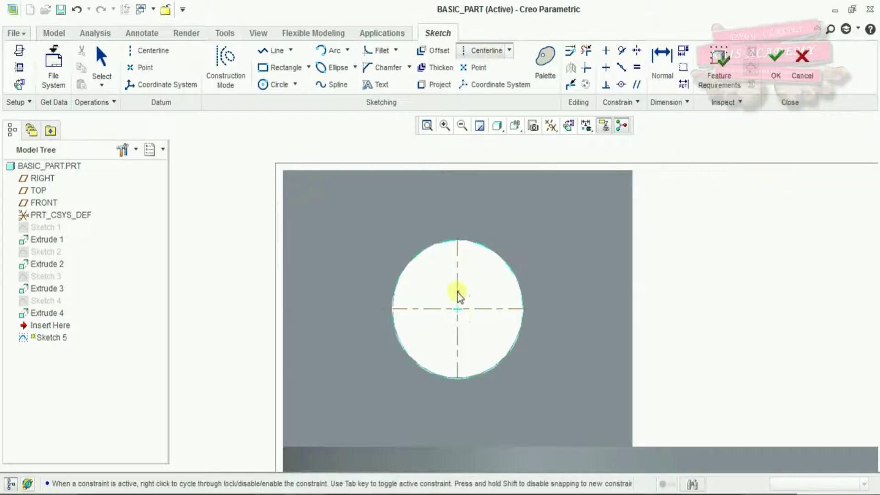
{"action": "left_click", "coordinate": [457, 309]}
{"action": "left_click", "coordinate": [525, 312]}
{"action": "left_click", "coordinate": [457, 308]}
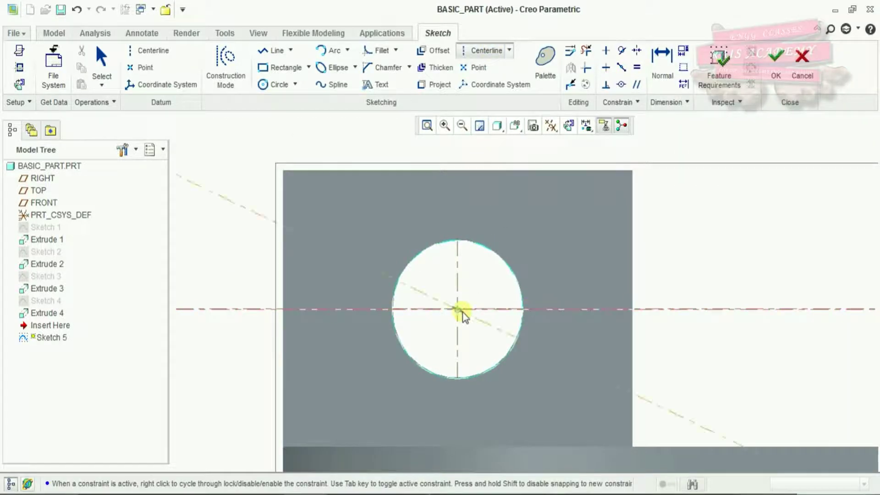
{"action": "left_click", "coordinate": [457, 257]}
{"action": "middle_click", "coordinate": [457, 239]}
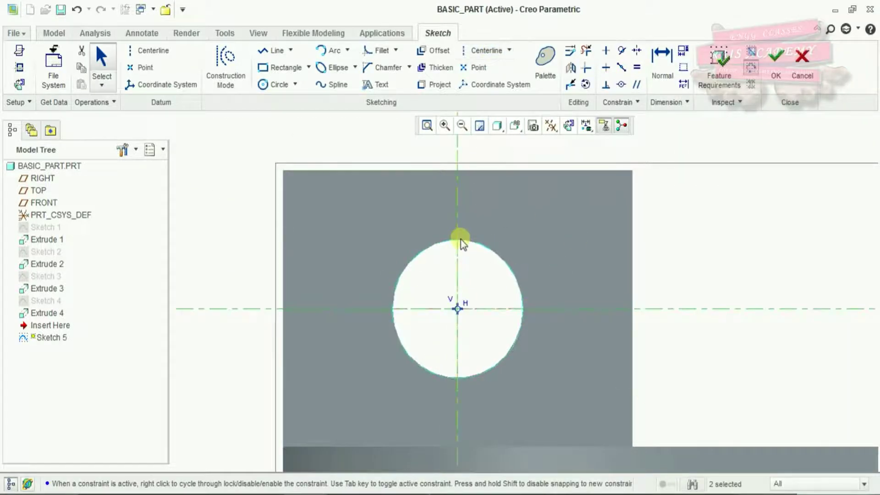
Sketch two equal circles of about 3.4 mm radius on the horizontal centerline, one on each side of the hole
{"action": "left_click", "coordinate": [282, 85]}
{"action": "left_click", "coordinate": [632, 309]}
{"action": "left_click", "coordinate": [314, 309]}
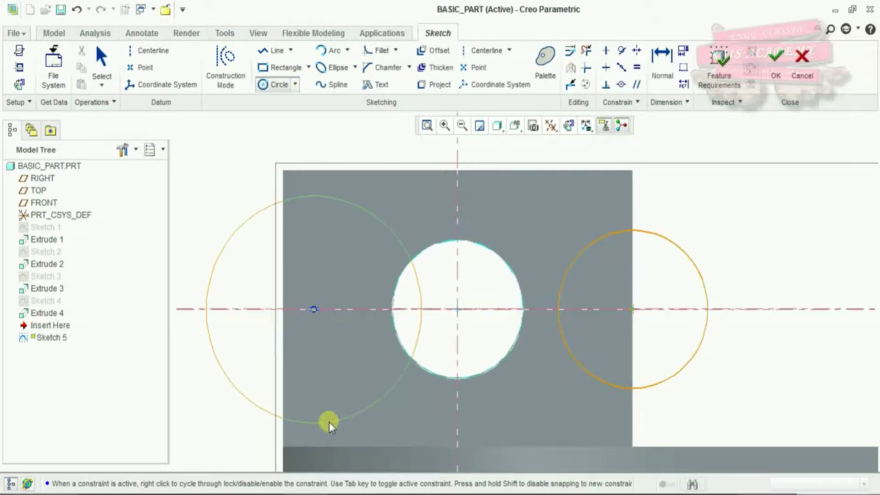
{"action": "left_click", "coordinate": [324, 389]}
{"action": "middle_click", "coordinate": [641, 155]}
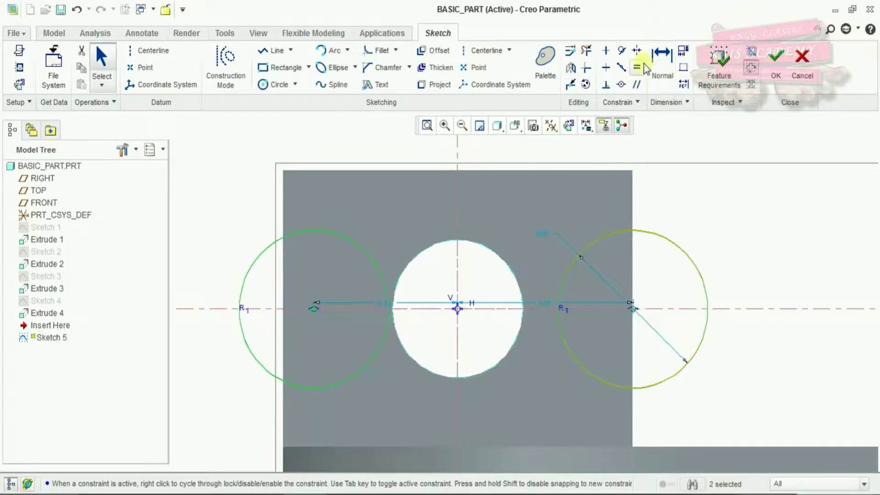
Dimension the right circle's radius and set it to 4 mm
{"action": "left_click", "coordinate": [661, 58]}
{"action": "left_click", "coordinate": [698, 267]}
{"action": "middle_click", "coordinate": [709, 242]}
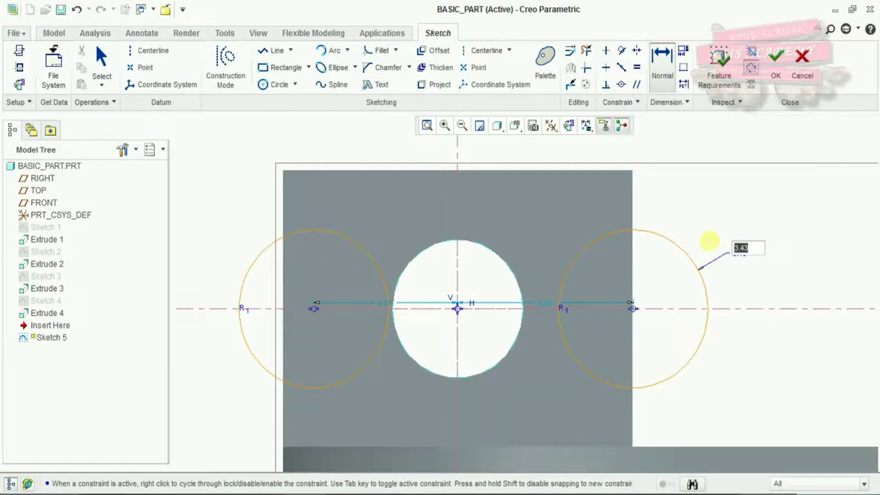
{"action": "type", "text": "4"}
{"action": "key", "text": "Return"}
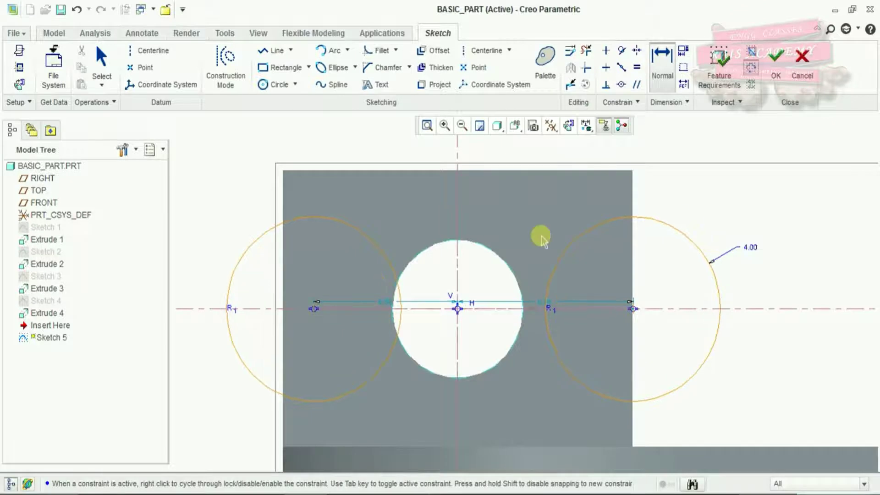
Dimension the horizontal distance between the two circle centres and set it to 16 mm
{"action": "left_click", "coordinate": [632, 308]}
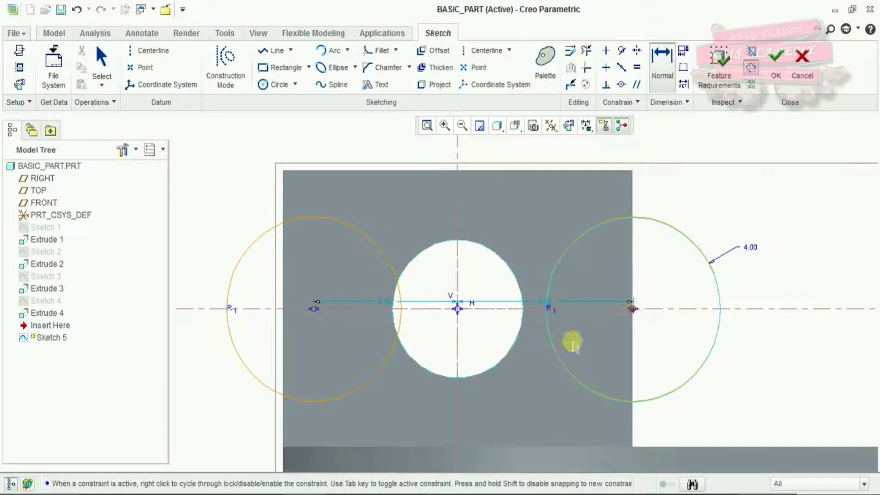
{"action": "left_click", "coordinate": [314, 308]}
{"action": "middle_click", "coordinate": [510, 154]}
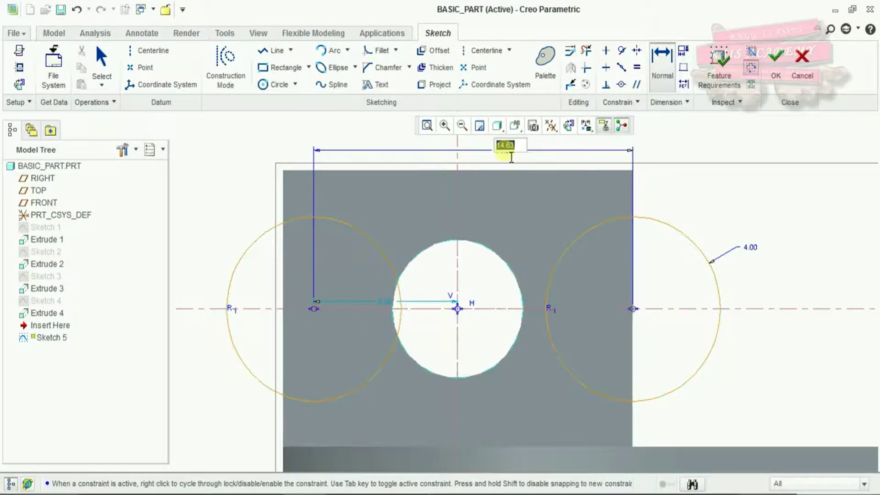
{"action": "key", "text": "Return"}
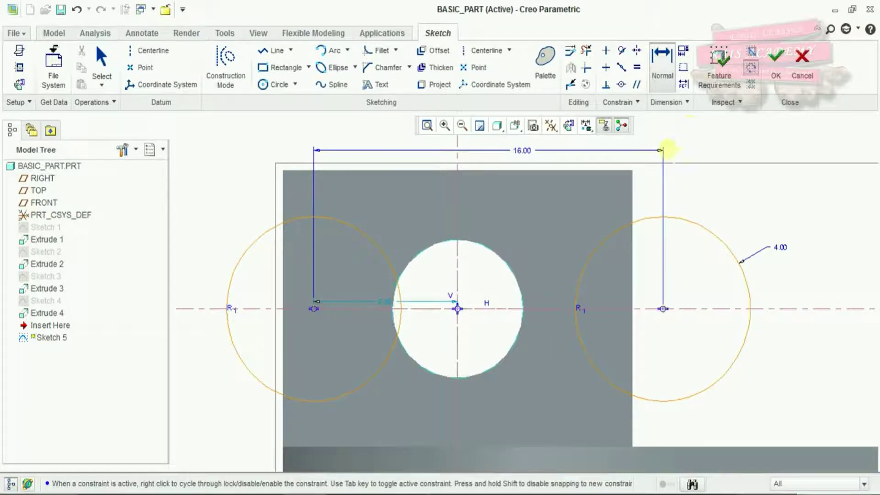
Try to set the centre distance to 6 mm and make the two circle centres symmetric about the vertical centerline
{"action": "double_click", "coordinate": [520, 150]}
{"action": "type", "text": "6"}
{"action": "key", "text": "Return"}
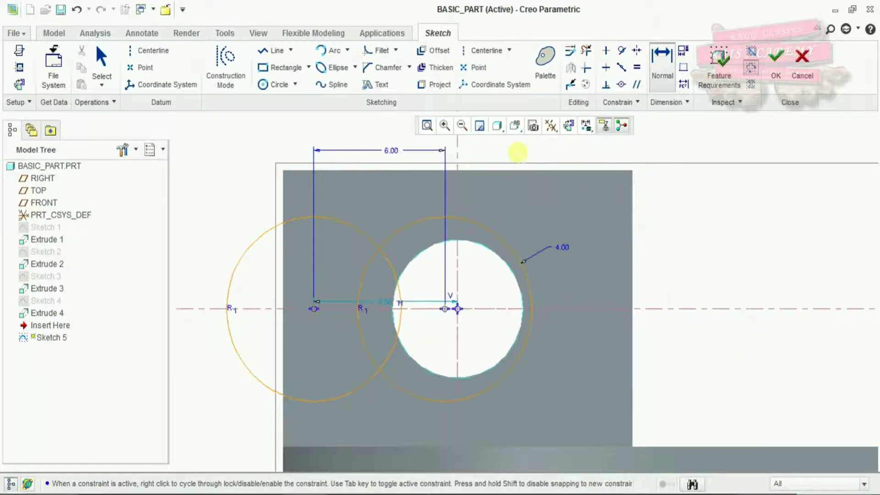
{"action": "left_click", "coordinate": [636, 51]}
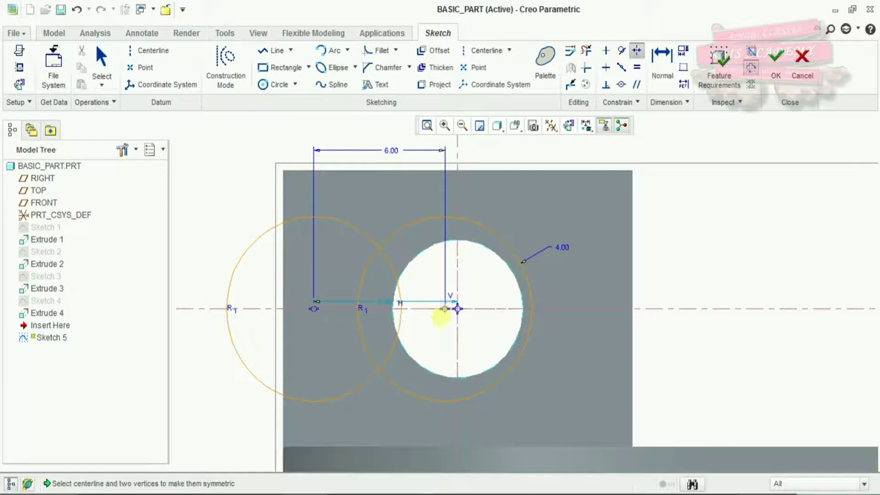
{"action": "left_click", "coordinate": [456, 309]}
{"action": "left_click", "coordinate": [314, 308]}
{"action": "left_click", "coordinate": [457, 308]}
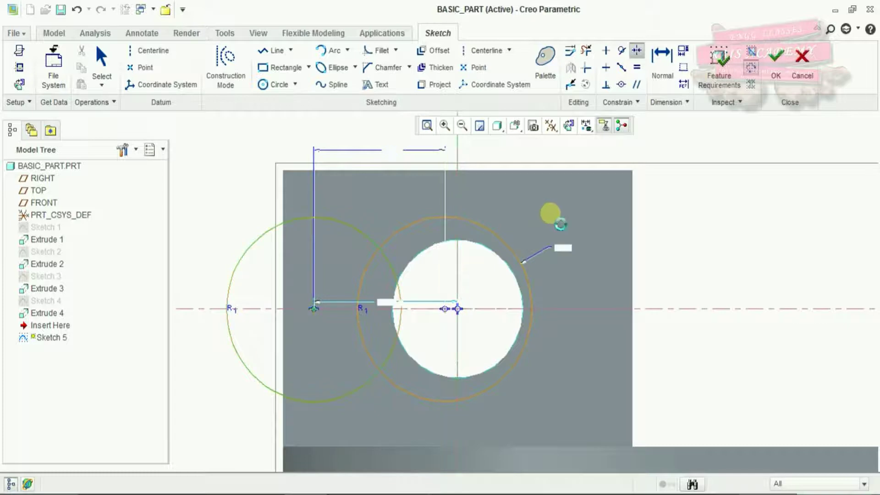
Make the two circle centres symmetric about the vertical centerline and set the distance between them to 6 mm
{"action": "left_click", "coordinate": [663, 308]}
{"action": "left_click", "coordinate": [315, 309]}
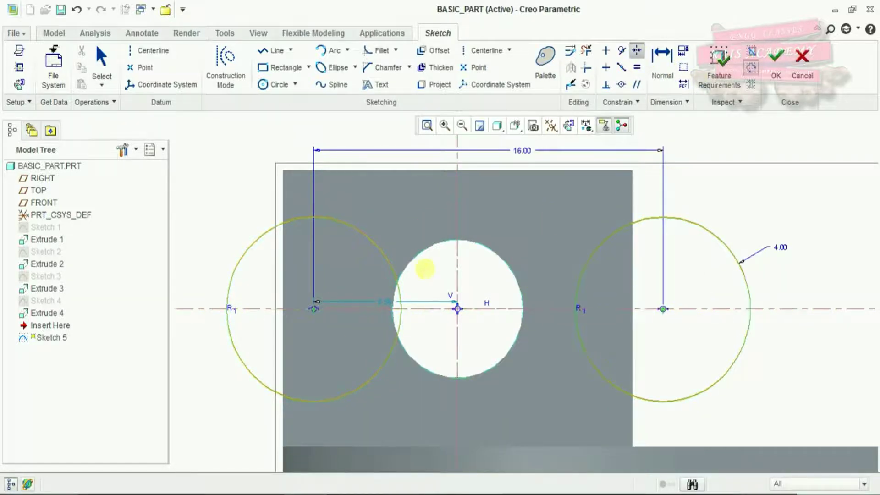
{"action": "left_click", "coordinate": [458, 235]}
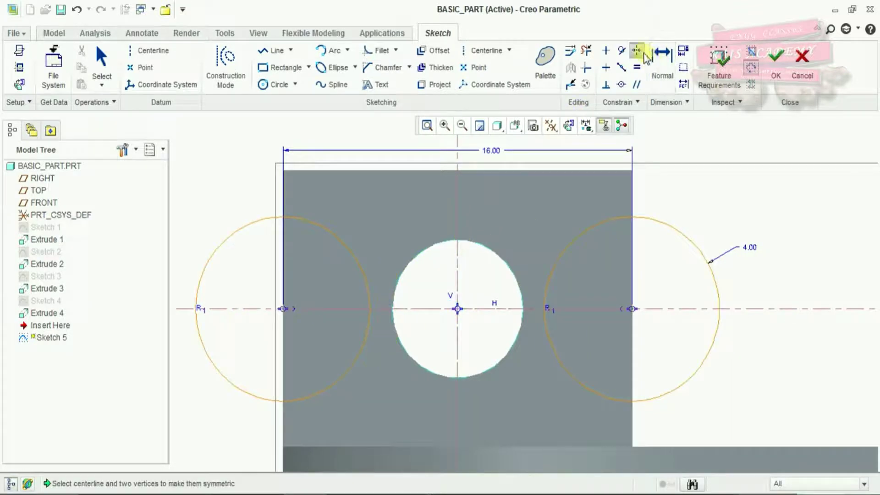
{"action": "middle_click", "coordinate": [492, 152]}
{"action": "double_click", "coordinate": [492, 152]}
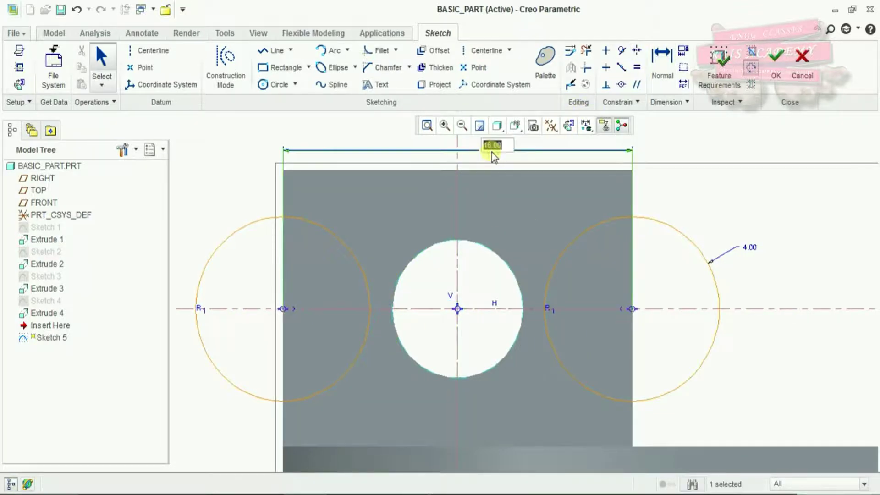
{"action": "type", "text": "6"}
{"action": "key", "text": "Return"}
Connect the two circles with horizontal lines across their uppermost and lowermost points
{"action": "left_click", "coordinate": [270, 51]}
{"action": "left_click", "coordinate": [391, 218]}
{"action": "left_click", "coordinate": [531, 219]}
{"action": "middle_click", "coordinate": [526, 216]}
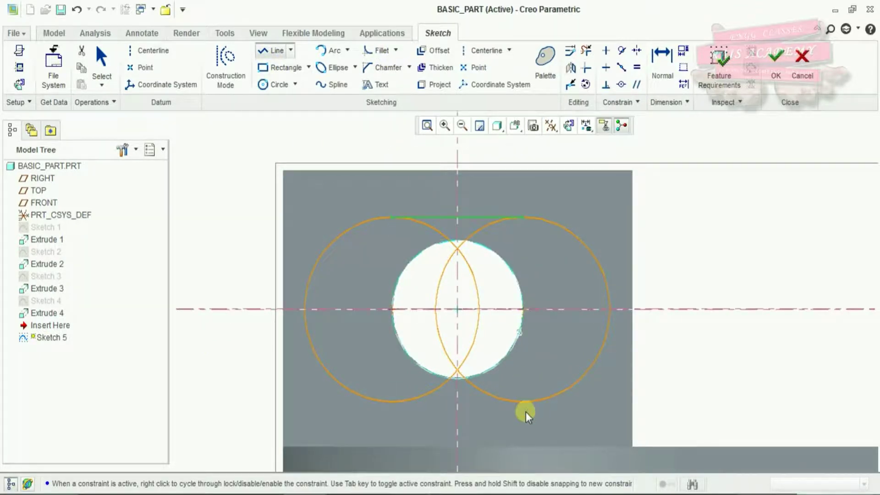
{"action": "left_click", "coordinate": [523, 402]}
{"action": "left_click", "coordinate": [393, 401]}
{"action": "middle_click", "coordinate": [393, 404]}
Trim away the overlapping inner arcs of both circles to leave a closed slot outline around the hole
{"action": "left_click", "coordinate": [585, 51]}
{"action": "mouse_move", "coordinate": [521, 232]}
{"action": "left_mouse_down"}
{"action": "mouse_move", "coordinate": [465, 228]}
{"action": "mouse_move", "coordinate": [451, 338]}
{"action": "left_mouse_up"}
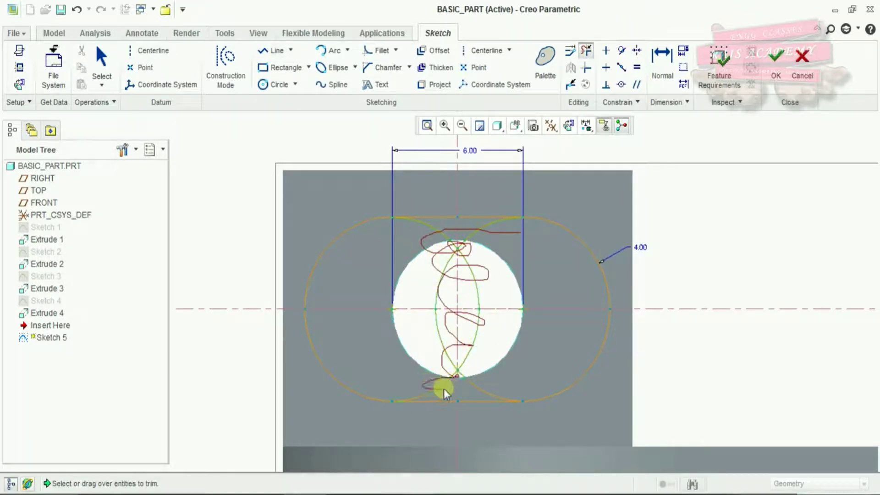
{"action": "left_click_drag", "start_coordinate": [438, 393], "coordinate": [496, 379]}
{"action": "middle_click", "coordinate": [471, 236]}
Try to make the right arc's endpoints symmetric about the horizontal centerline
{"action": "scroll", "coordinate": [471, 247], "scroll_direction": "down", "scroll_amount": 3}
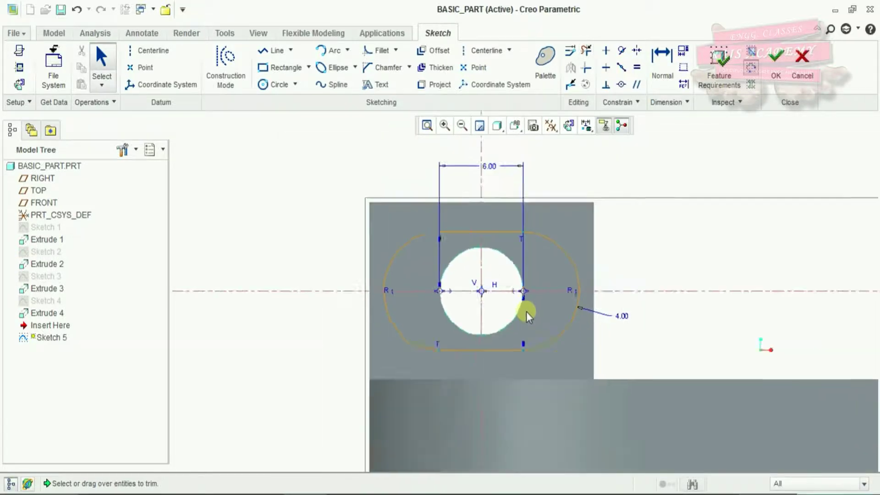
{"action": "scroll", "coordinate": [527, 316], "scroll_direction": "up", "scroll_amount": 2}
{"action": "left_click", "coordinate": [637, 50]}
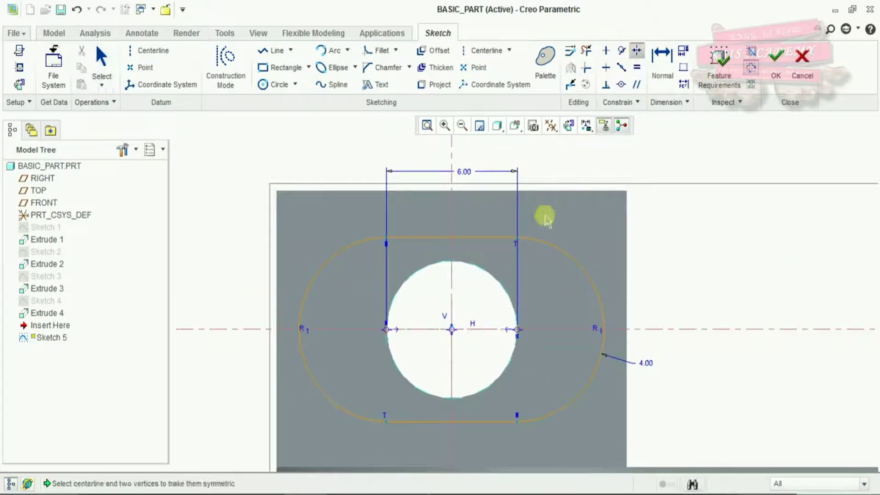
{"action": "left_click", "coordinate": [524, 330]}
{"action": "scroll", "coordinate": [527, 294], "scroll_direction": "down", "scroll_amount": 2}
{"action": "scroll", "coordinate": [525, 358], "scroll_direction": "up", "scroll_amount": 2}
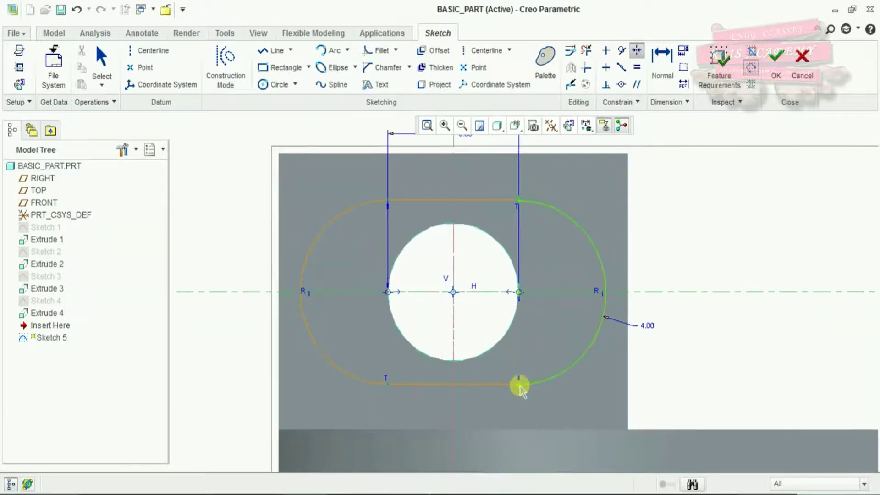
{"action": "left_click", "coordinate": [520, 386]}
{"action": "left_click", "coordinate": [733, 143]}
{"action": "scroll", "coordinate": [684, 157], "scroll_direction": "down", "scroll_amount": 2}
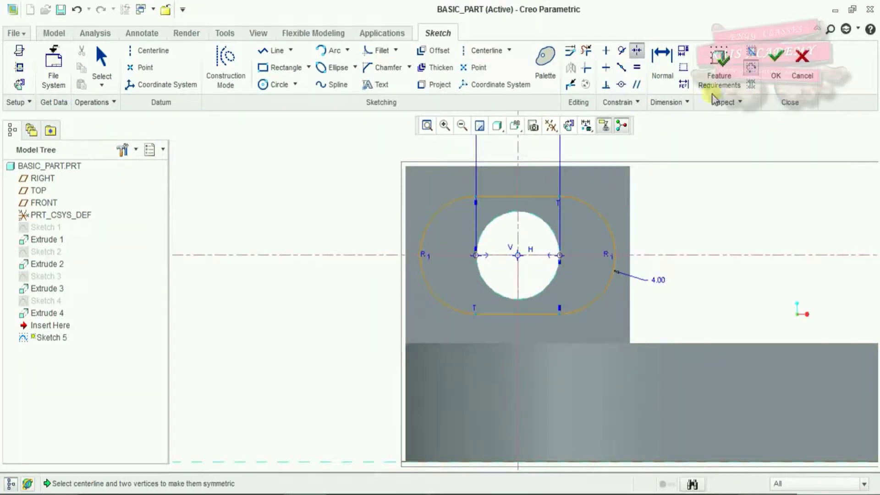
Finish this lug's slot sketch and extrude it as a 4 mm deep cut, reversing the depth direction into the material
{"action": "left_click", "coordinate": [776, 55]}
{"action": "left_click", "coordinate": [335, 68]}
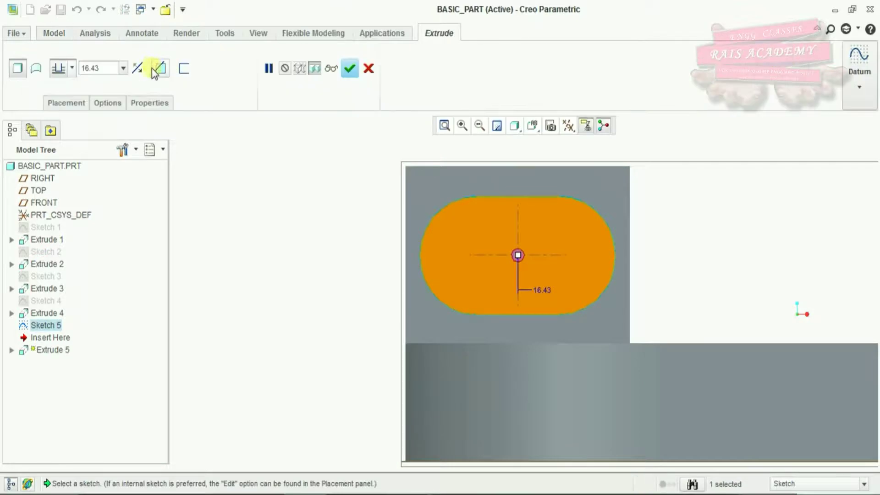
{"action": "left_click", "coordinate": [154, 69]}
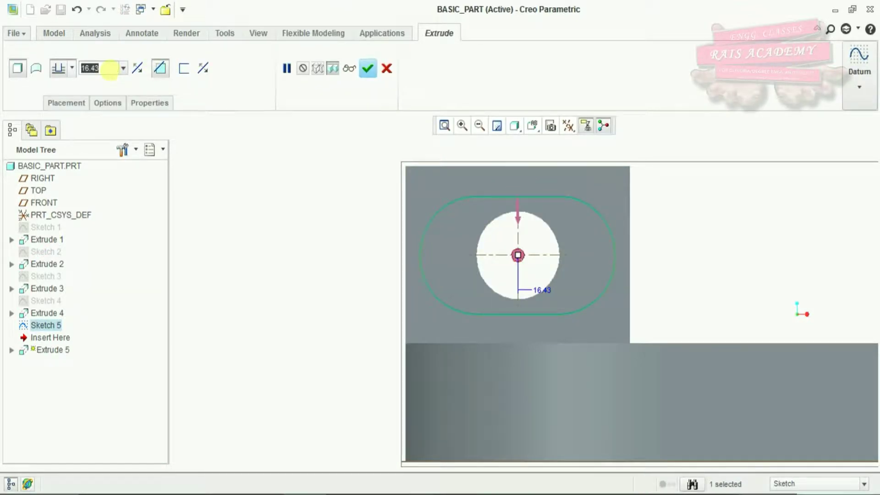
{"action": "type", "text": "4"}
{"action": "key", "text": "Return"}
{"action": "left_click", "coordinate": [138, 72]}
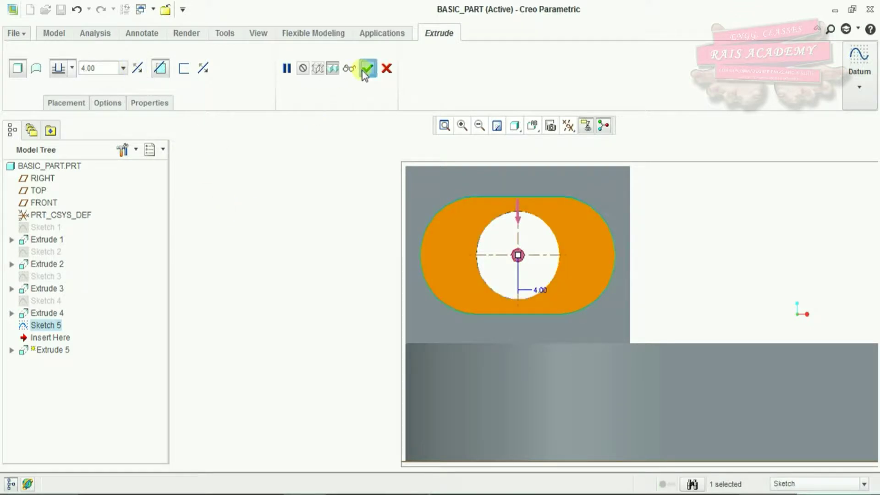
{"action": "left_click", "coordinate": [363, 69]}
Start a new sketch on the plate's large flat face between the two lugs
{"action": "middle_click_drag", "start_coordinate": [308, 218], "coordinate": [485, 418]}
{"action": "left_click", "coordinate": [442, 425]}
{"action": "middle_click_drag", "start_coordinate": [584, 396], "coordinate": [507, 216]}
{"action": "left_click", "coordinate": [528, 253]}
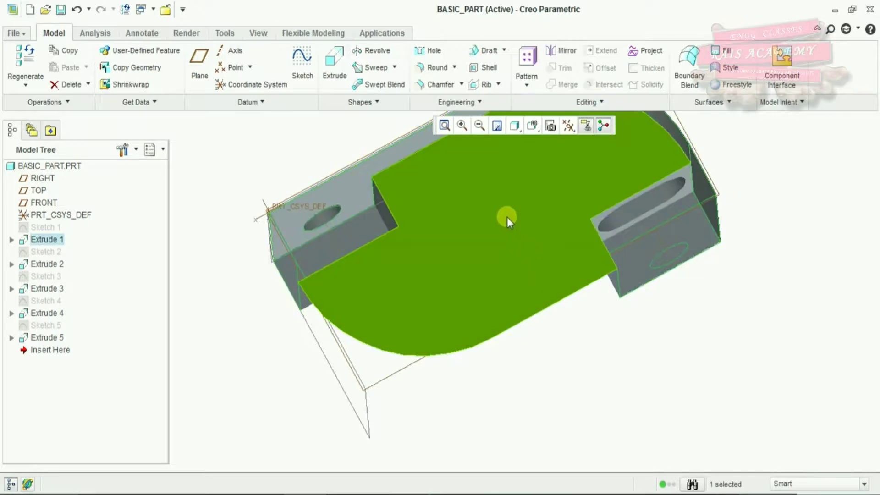
{"action": "left_click", "coordinate": [301, 68]}
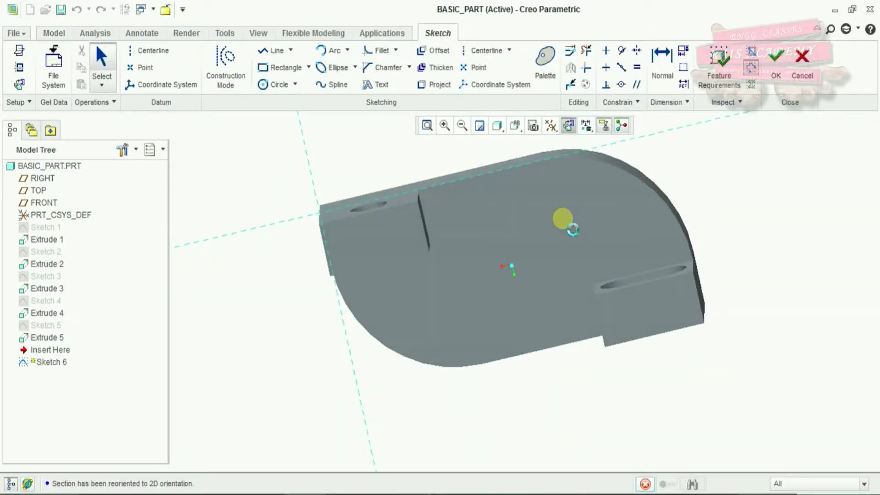
Add the plate's two remaining outer side surfaces as sketch references alongside the RIGHT and TOP planes
{"action": "scroll", "coordinate": [614, 342], "scroll_direction": "down", "scroll_amount": 4}
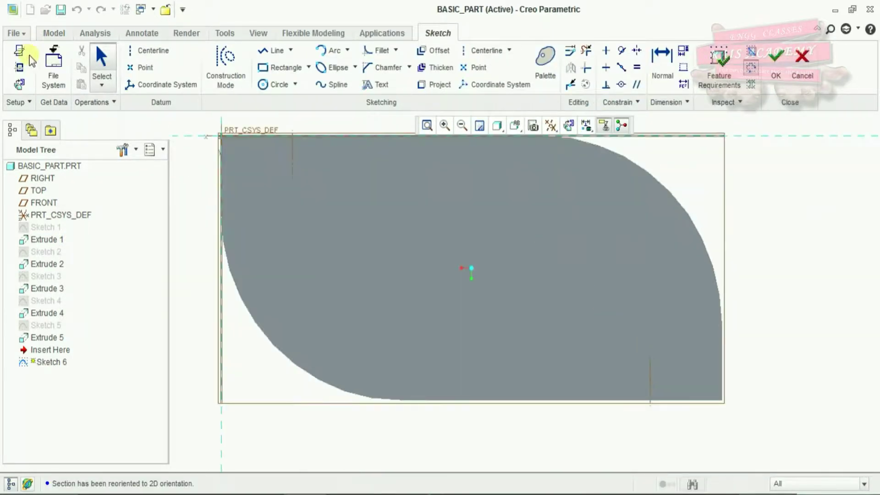
{"action": "left_click", "coordinate": [20, 67]}
{"action": "scroll", "coordinate": [216, 238], "scroll_direction": "up", "scroll_amount": 3}
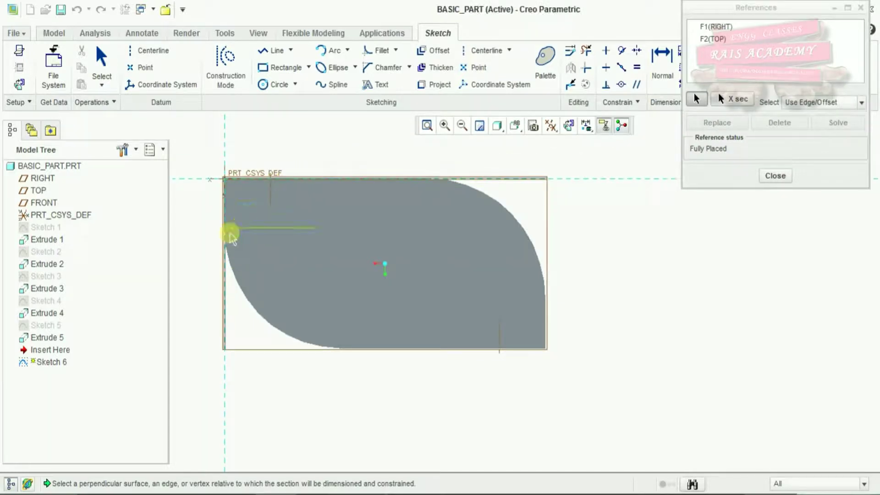
{"action": "left_click", "coordinate": [222, 252]}
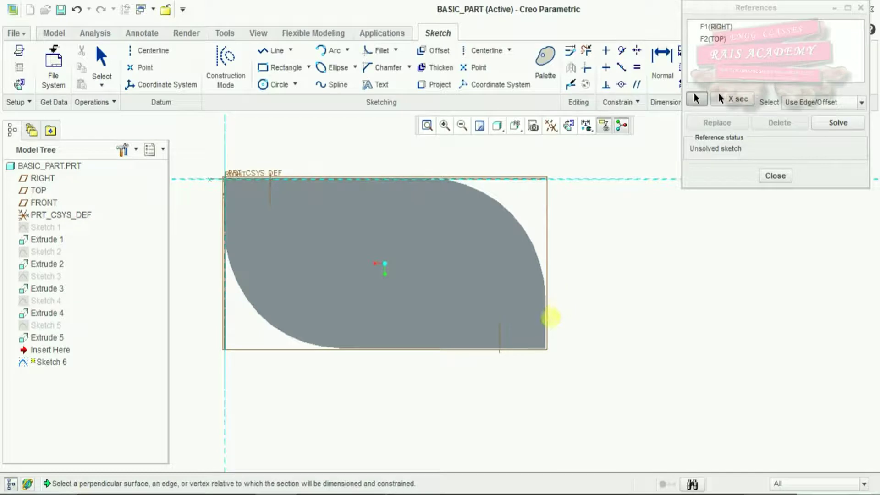
{"action": "left_click", "coordinate": [545, 328]}
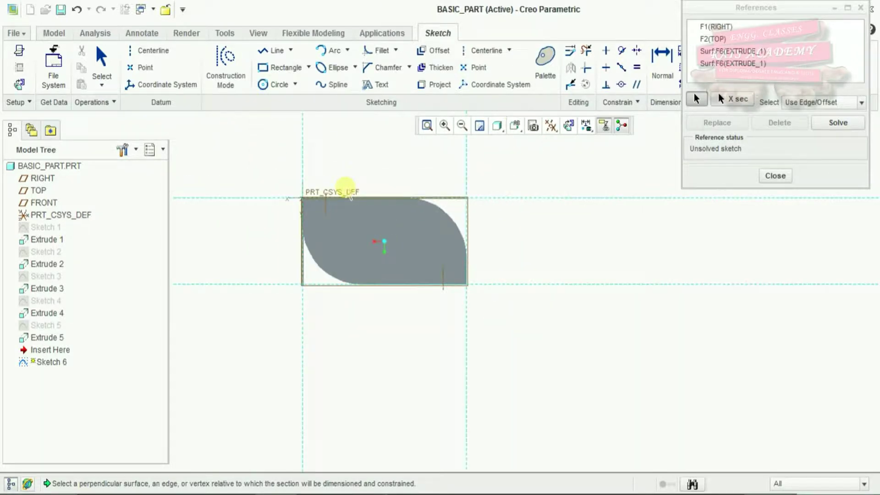
Draw a horizontal guide line along the plate's upper edge and a vertical guide line along its left edge, spanning the reference corners
{"action": "left_click", "coordinate": [271, 51]}
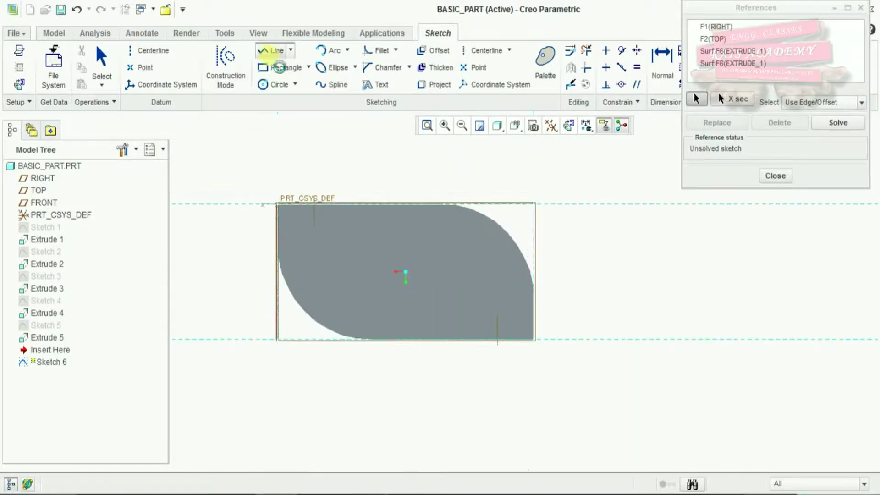
{"action": "left_click", "coordinate": [278, 204]}
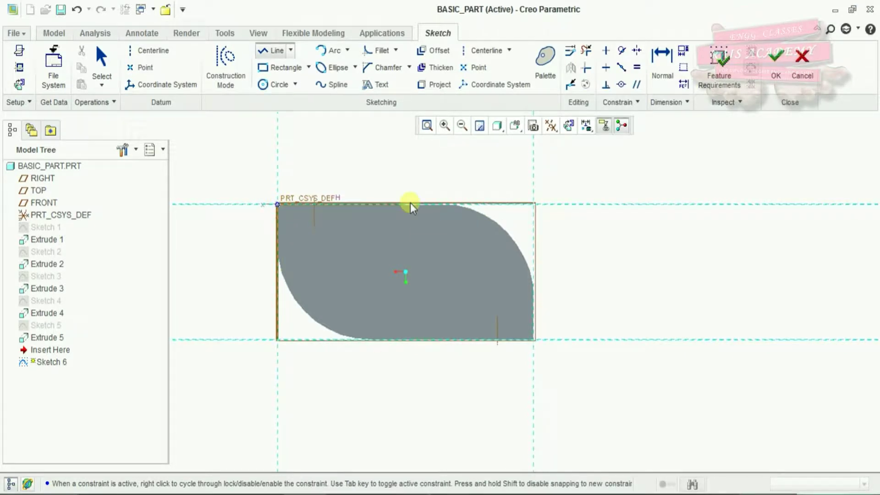
{"action": "left_click", "coordinate": [533, 205]}
{"action": "middle_click", "coordinate": [577, 212]}
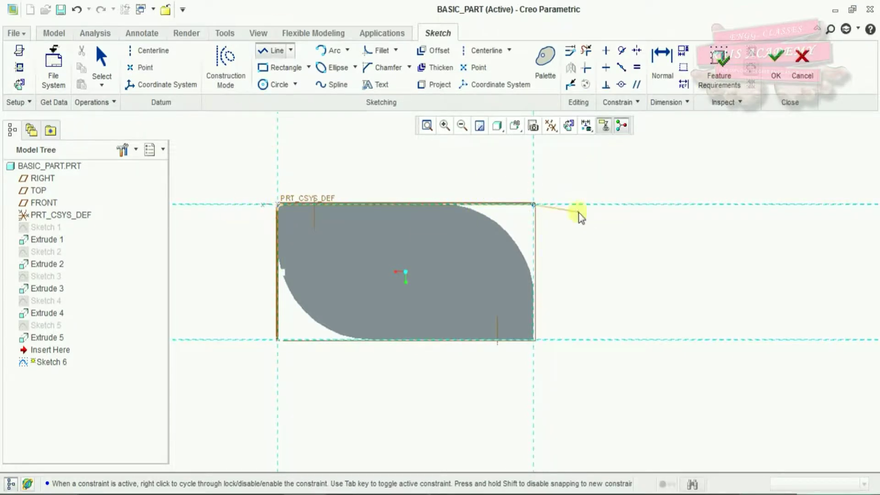
{"action": "scroll", "coordinate": [540, 222], "scroll_direction": "down", "scroll_amount": 3}
{"action": "scroll", "coordinate": [542, 223], "scroll_direction": "up", "scroll_amount": 2}
{"action": "scroll", "coordinate": [474, 254], "scroll_direction": "up", "scroll_amount": 3}
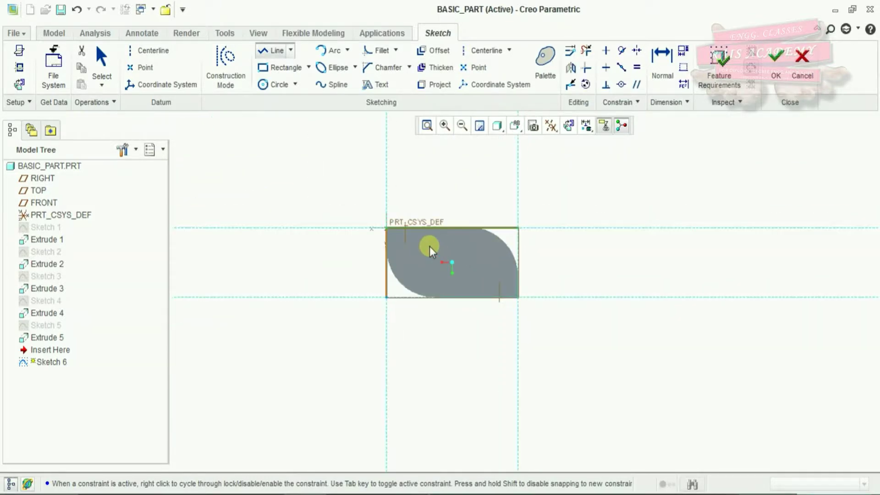
Place a vertical and a horizontal centerline through the midpoints of the two guide lines
{"action": "scroll", "coordinate": [428, 246], "scroll_direction": "down", "scroll_amount": 2}
{"action": "left_click", "coordinate": [465, 217]}
{"action": "left_click", "coordinate": [464, 364]}
{"action": "left_click", "coordinate": [362, 274]}
{"action": "left_click", "coordinate": [643, 266]}
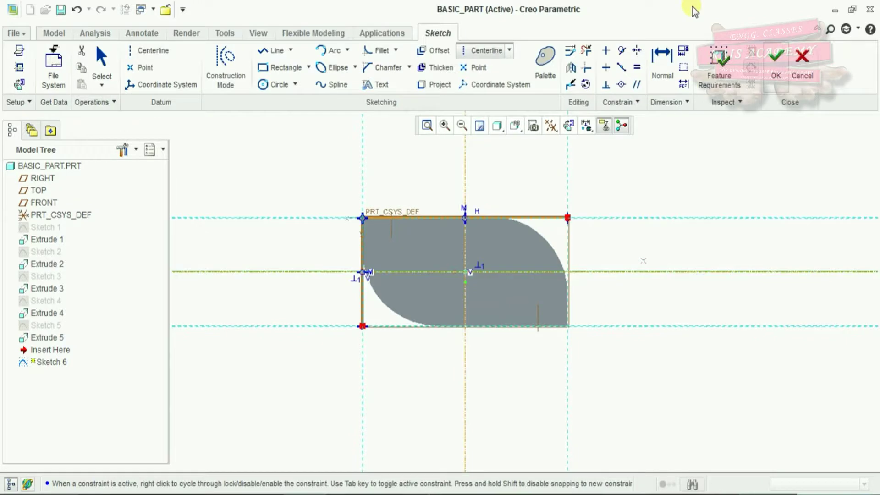
{"action": "middle_click", "coordinate": [351, 82]}
Draw a center rectangle centered on the intersection of the two centerlines
{"action": "left_click", "coordinate": [308, 68]}
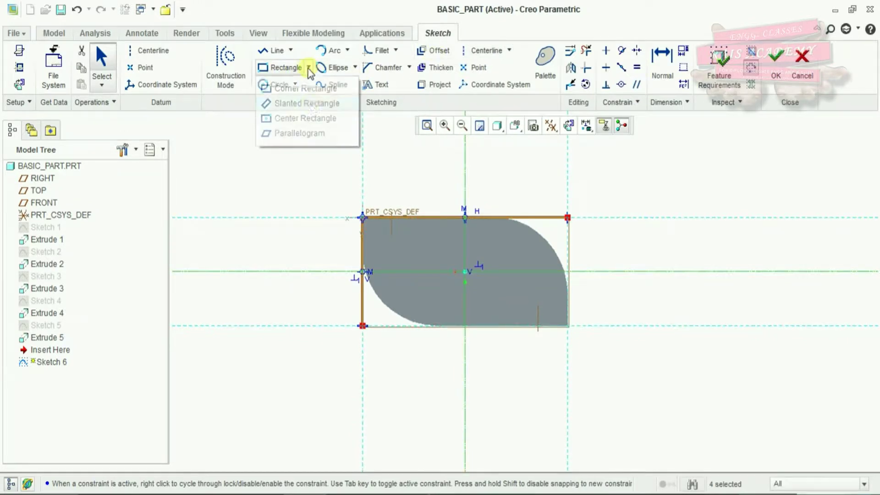
{"action": "left_click", "coordinate": [306, 117]}
{"action": "left_click", "coordinate": [466, 272]}
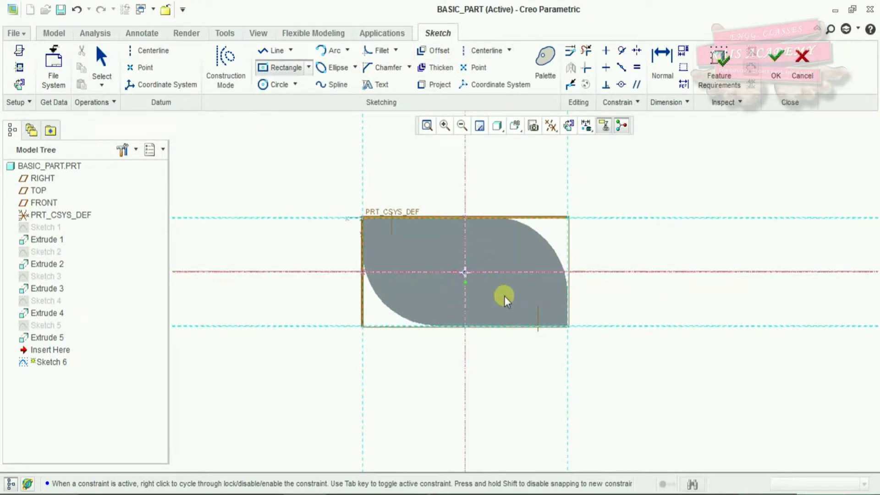
{"action": "left_click", "coordinate": [505, 294]}
{"action": "middle_click", "coordinate": [475, 287]}
{"action": "scroll", "coordinate": [474, 287], "scroll_direction": "down", "scroll_amount": 5}
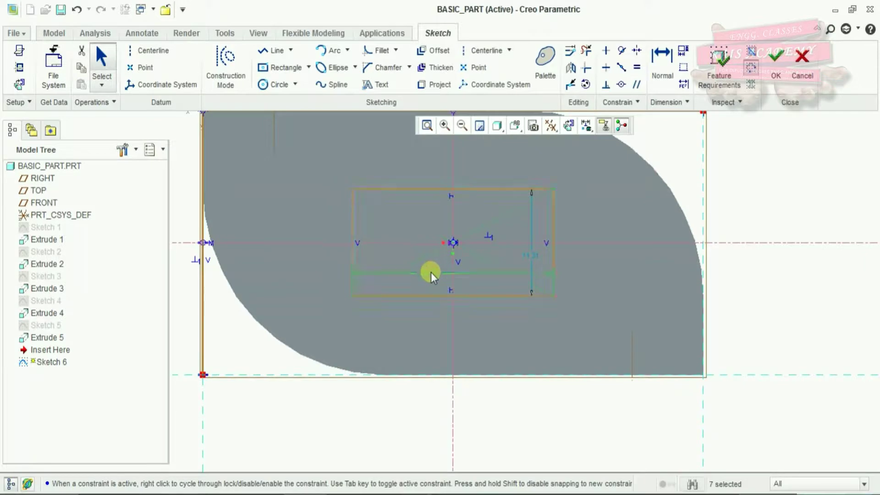
Set the rectangle's width to 16 and its height to 12
{"action": "double_click", "coordinate": [430, 272]}
{"action": "key", "text": "BackSpace"}
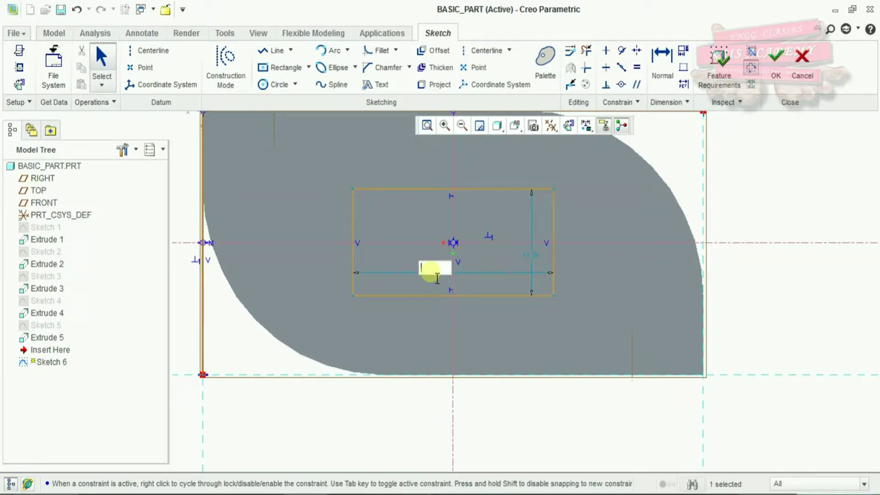
{"action": "key", "text": "Return"}
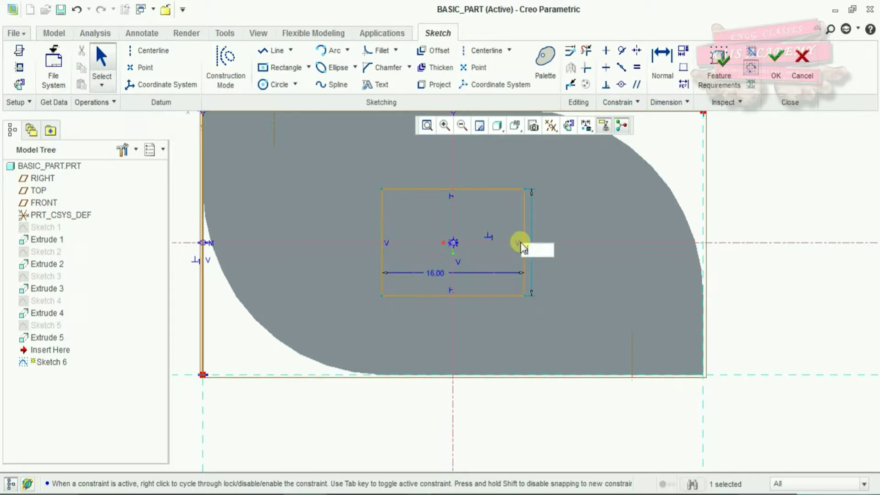
{"action": "scroll", "coordinate": [522, 243], "scroll_direction": "up", "scroll_amount": 3}
{"action": "scroll", "coordinate": [532, 271], "scroll_direction": "down", "scroll_amount": 1}
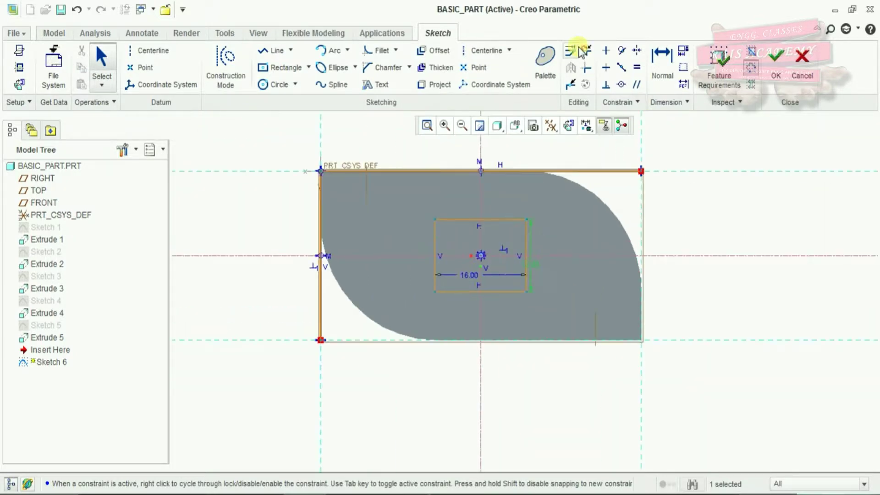
Delete the two guide lines along the plate's edges and finish the sketch
{"action": "left_click", "coordinate": [553, 172]}
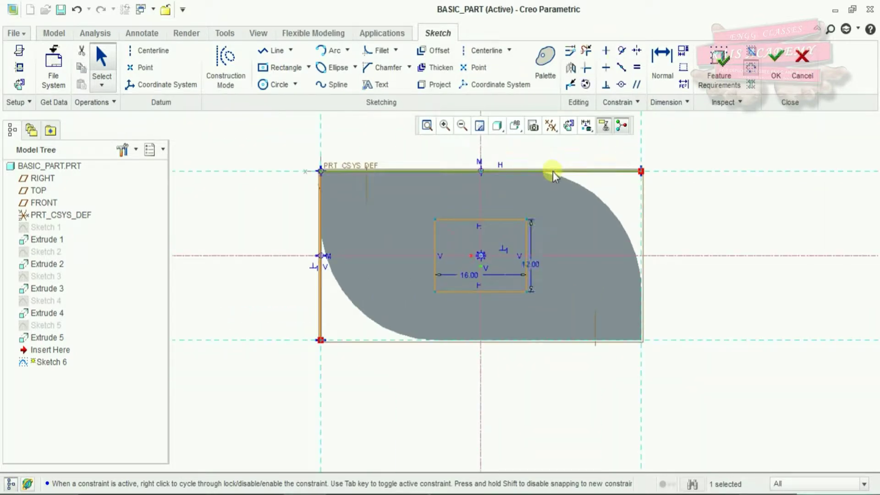
{"action": "left_click", "coordinate": [321, 247]}
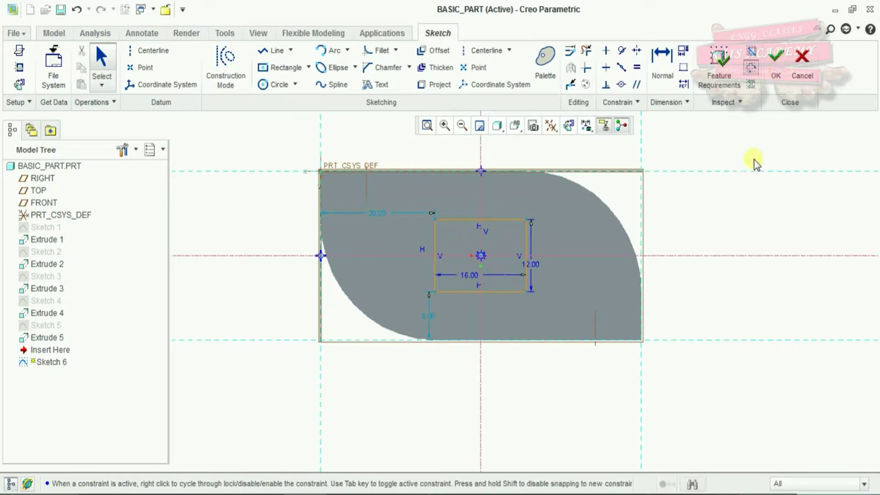
{"action": "left_click", "coordinate": [779, 78]}
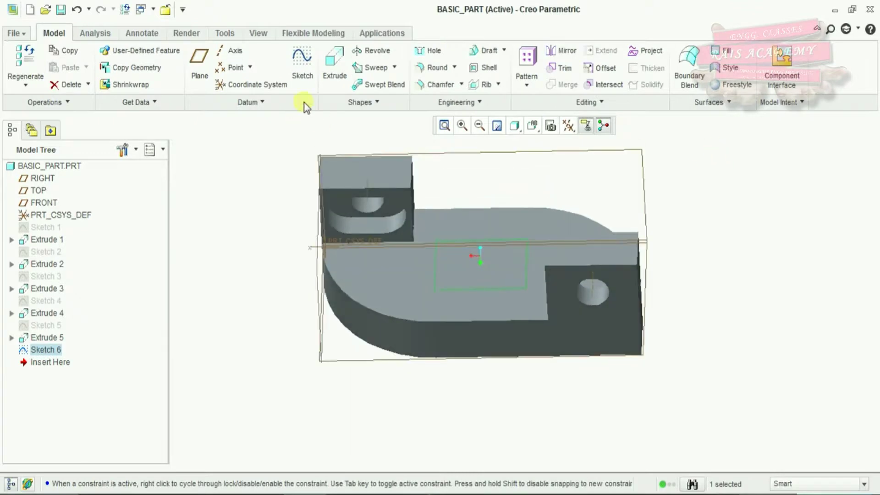
Extrude the rectangle as a material-removing cut with the direction reversed into the plate and the depth option To Next
{"action": "left_click", "coordinate": [334, 62]}
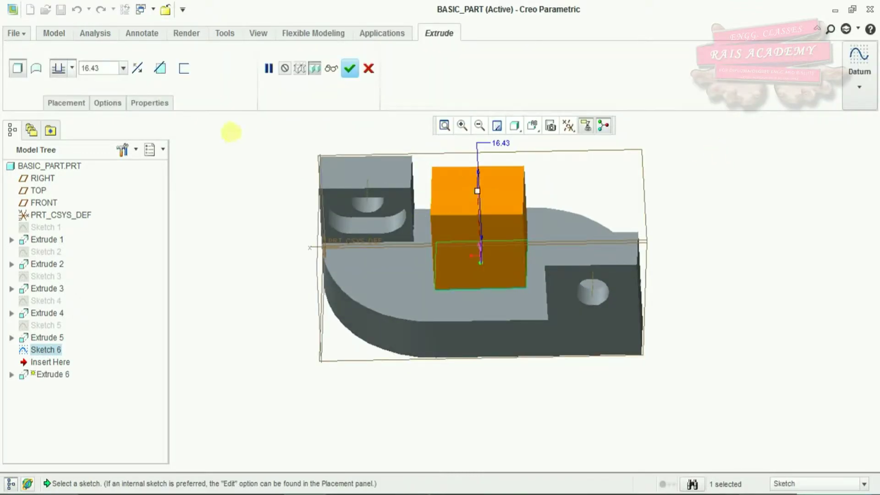
{"action": "left_click", "coordinate": [137, 69]}
{"action": "left_click", "coordinate": [122, 68]}
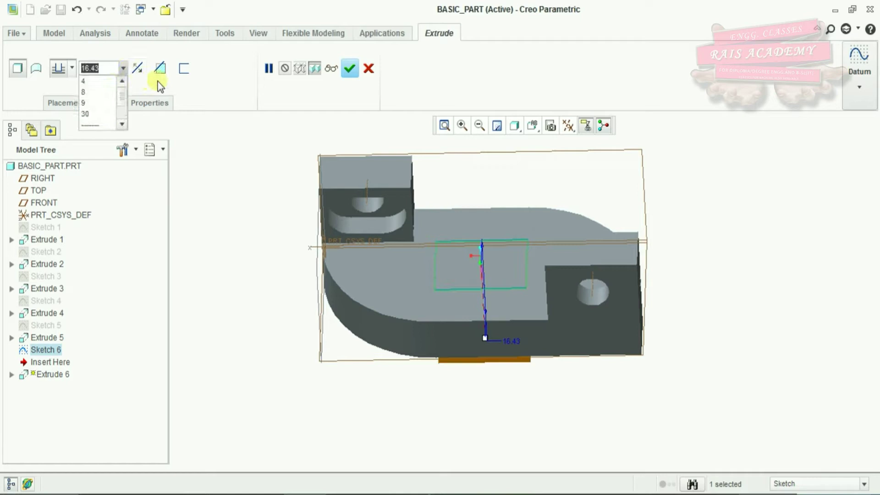
{"action": "left_click", "coordinate": [160, 69]}
{"action": "left_click", "coordinate": [122, 68]}
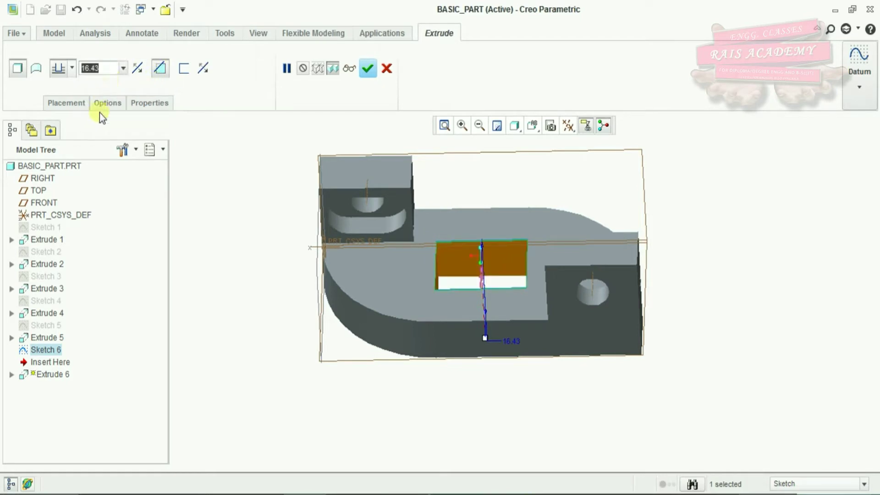
{"action": "left_click", "coordinate": [107, 103]}
{"action": "left_click", "coordinate": [199, 152]}
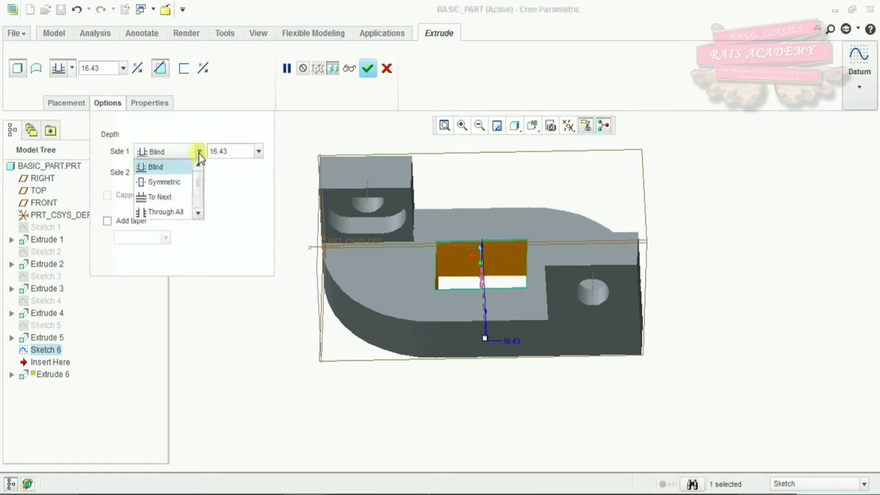
{"action": "left_click", "coordinate": [188, 197]}
{"action": "left_click", "coordinate": [367, 68]}
Examine the finished part in the BACK, BOTTOM, FRONT, LEFT, RIGHT and TOP views and from a rotated angle, refitted to the window
{"action": "middle_click_drag", "start_coordinate": [722, 287], "coordinate": [579, 157]}
{"action": "left_click", "coordinate": [626, 210]}
{"action": "left_click", "coordinate": [534, 130]}
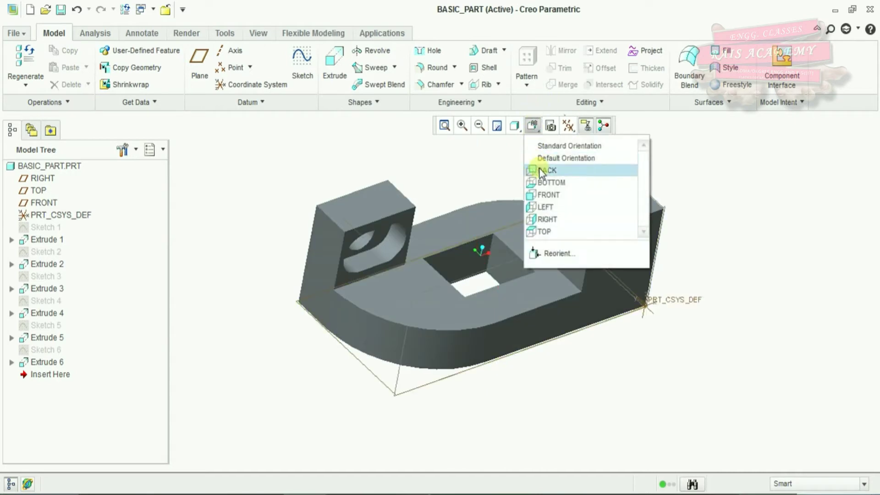
{"action": "left_click", "coordinate": [539, 168]}
{"action": "left_click", "coordinate": [534, 127]}
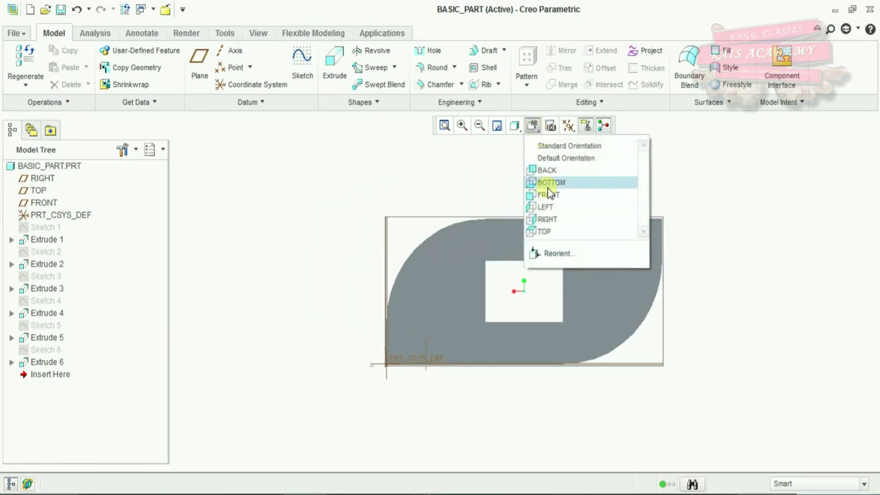
{"action": "left_click", "coordinate": [549, 183]}
{"action": "left_click", "coordinate": [534, 129]}
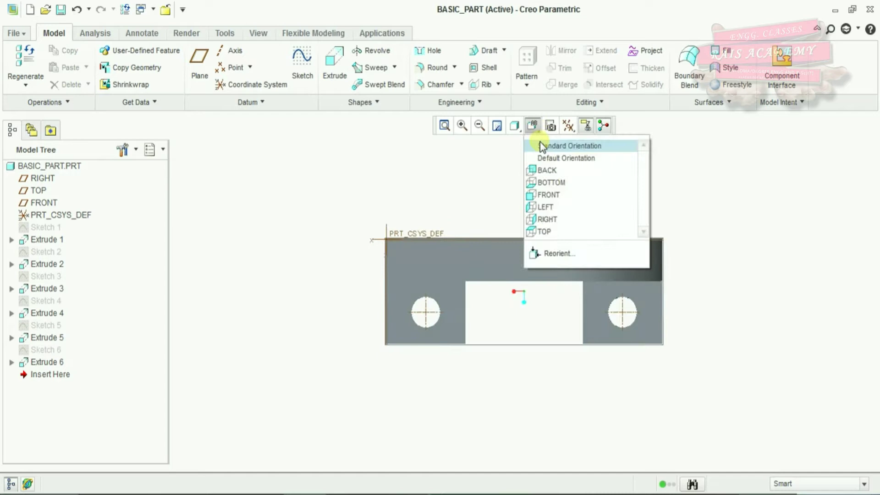
{"action": "left_click", "coordinate": [548, 196]}
{"action": "left_click", "coordinate": [533, 125]}
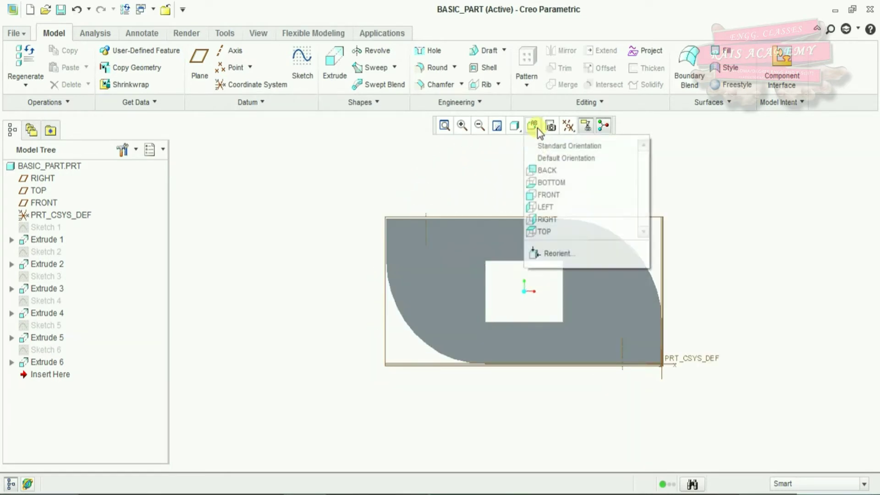
{"action": "left_click", "coordinate": [554, 208]}
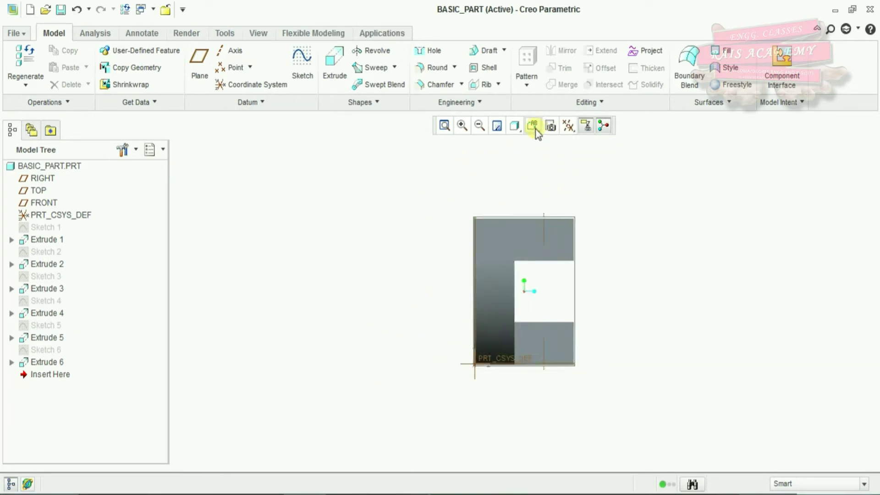
{"action": "left_click", "coordinate": [533, 126]}
{"action": "left_click", "coordinate": [548, 219]}
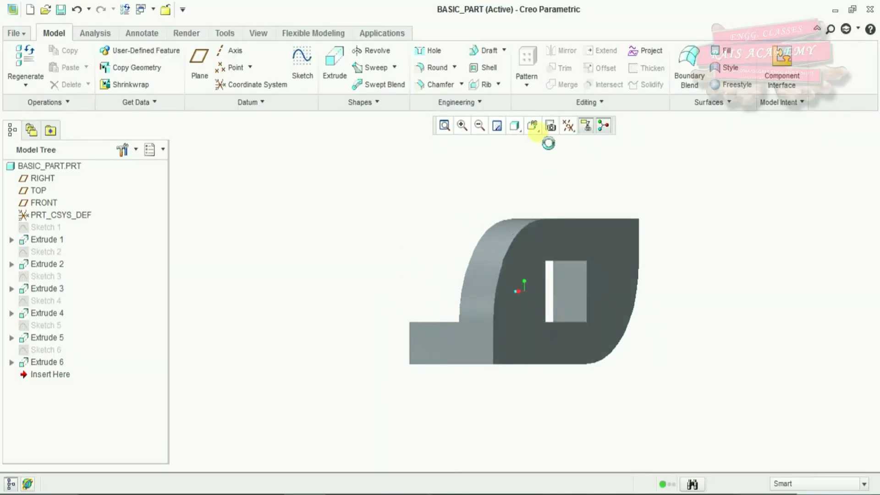
{"action": "left_click", "coordinate": [538, 130]}
{"action": "left_click", "coordinate": [552, 230]}
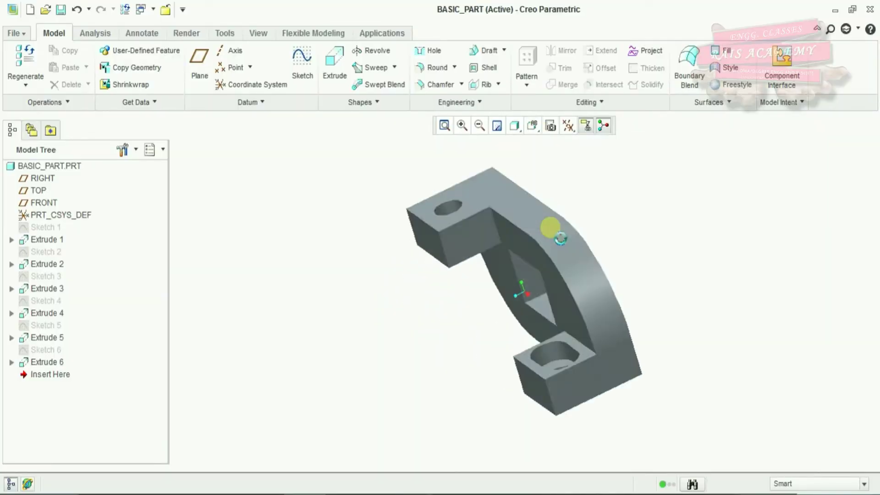
{"action": "middle_click_drag", "start_coordinate": [550, 240], "coordinate": [541, 202]}
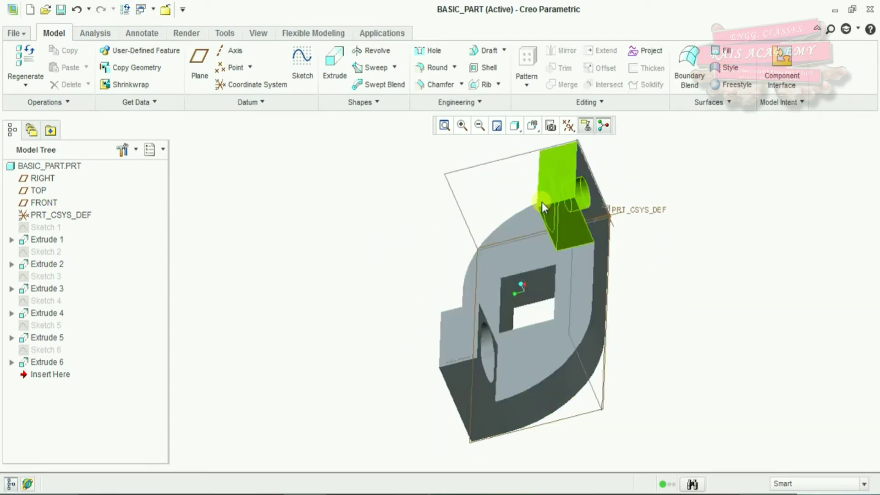
{"action": "left_click", "coordinate": [444, 125]}
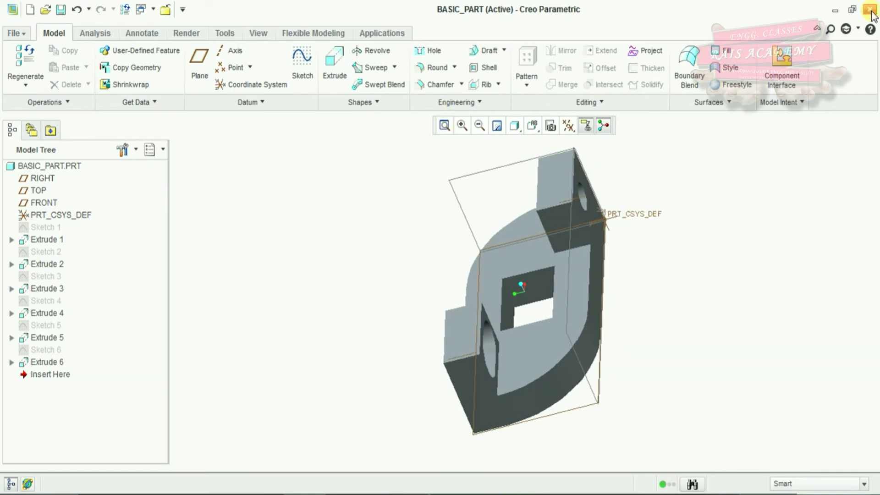